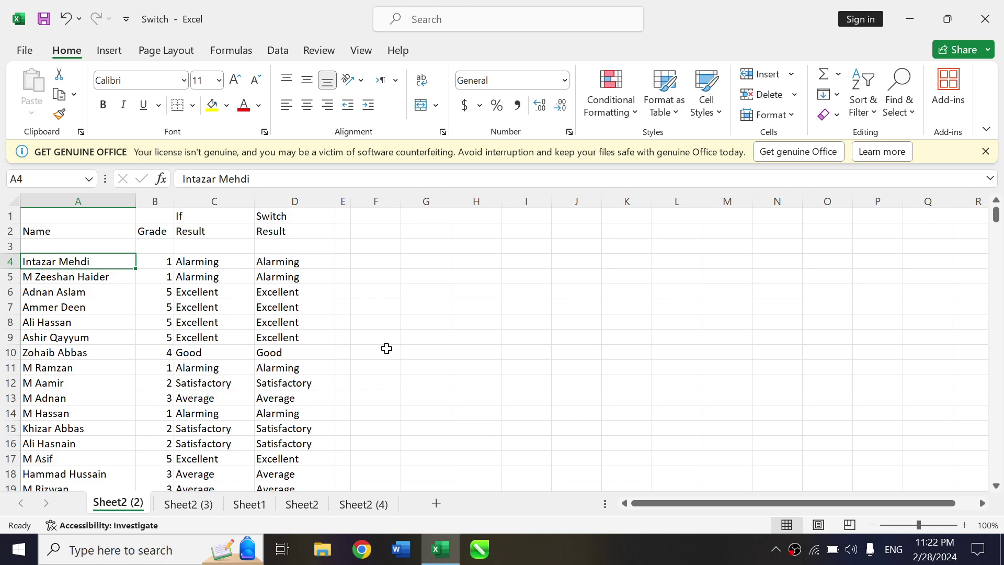
# Step: Examine the name and grade entries from row 4 down, including the RANDBETWEEN formula in the Grade column
pyautogui.press('Down')
pyautogui.press('Up')
pyautogui.press('Right')
pyautogui.press('Up')
pyautogui.press('Down')
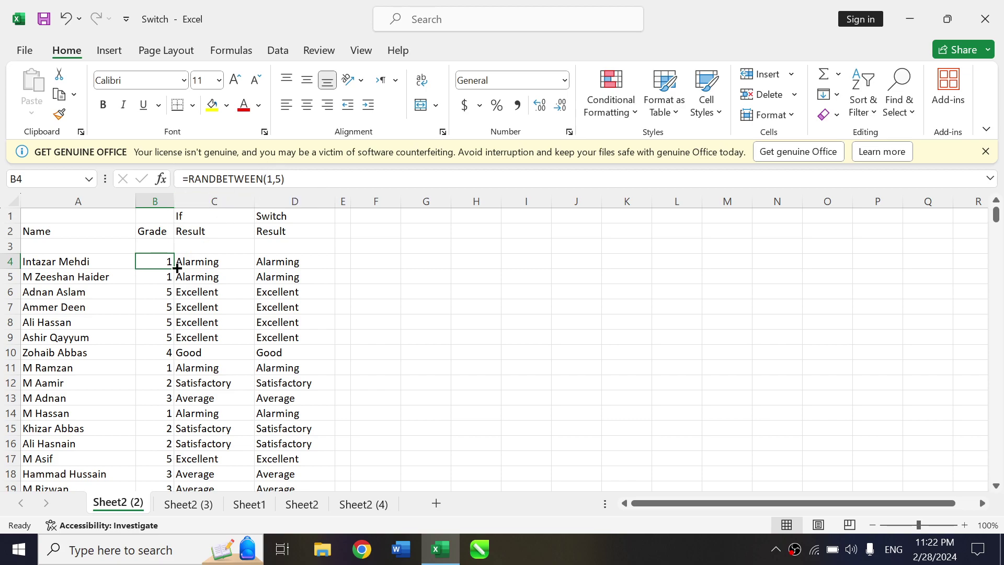
pyautogui.click(159, 305)
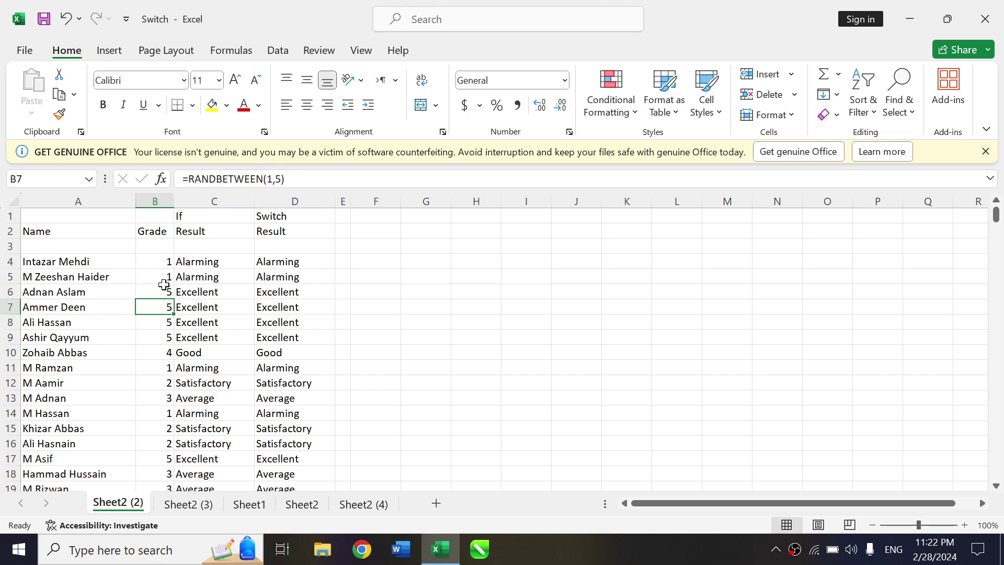
pyautogui.click(162, 261)
pyautogui.press('Right')
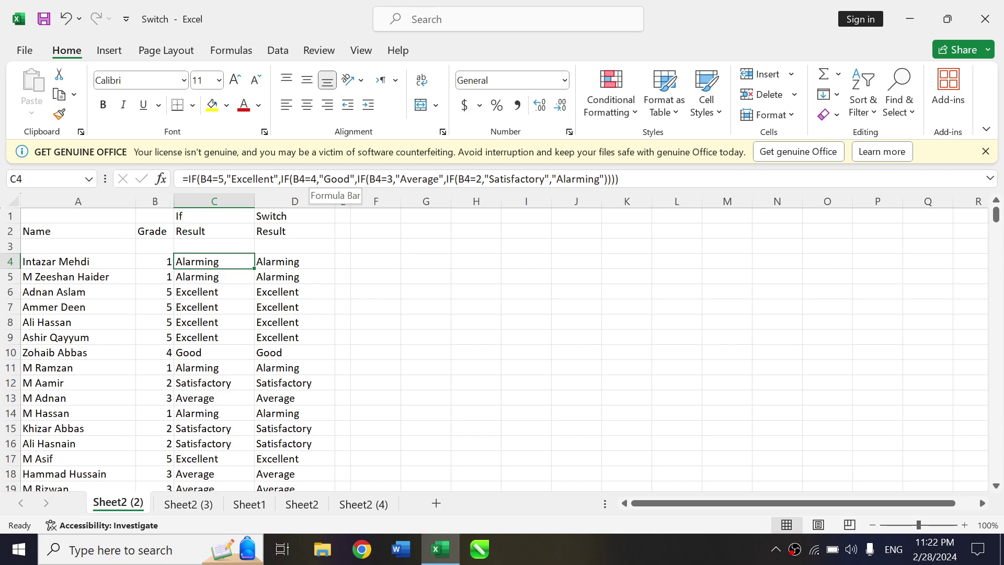
# Step: Inspect the nested IF formula in C4 that turns the grade into a result text
pyautogui.press('F2')
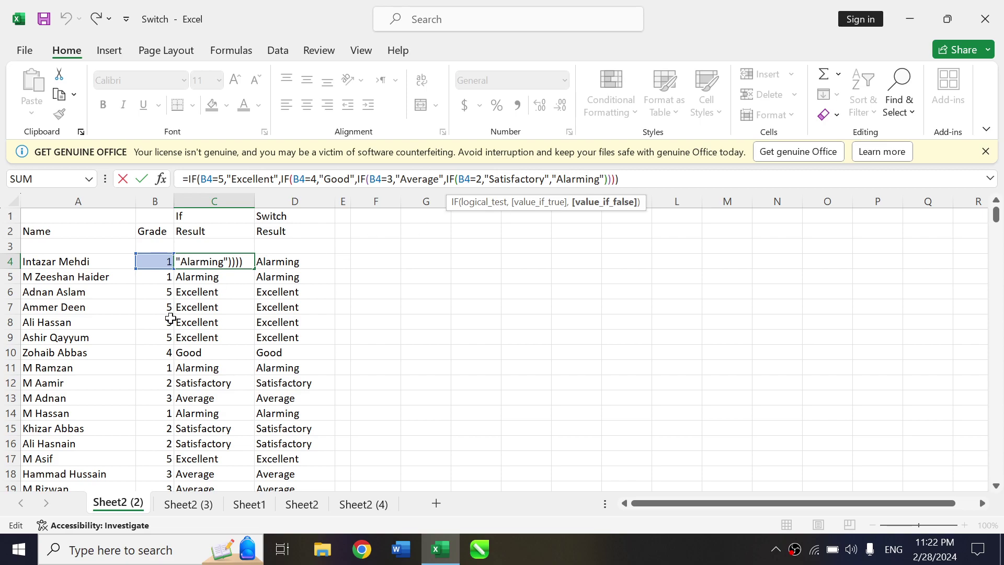
pyautogui.press('Return')
pyautogui.press('Down')
pyautogui.press('Up')
pyautogui.press('Up')
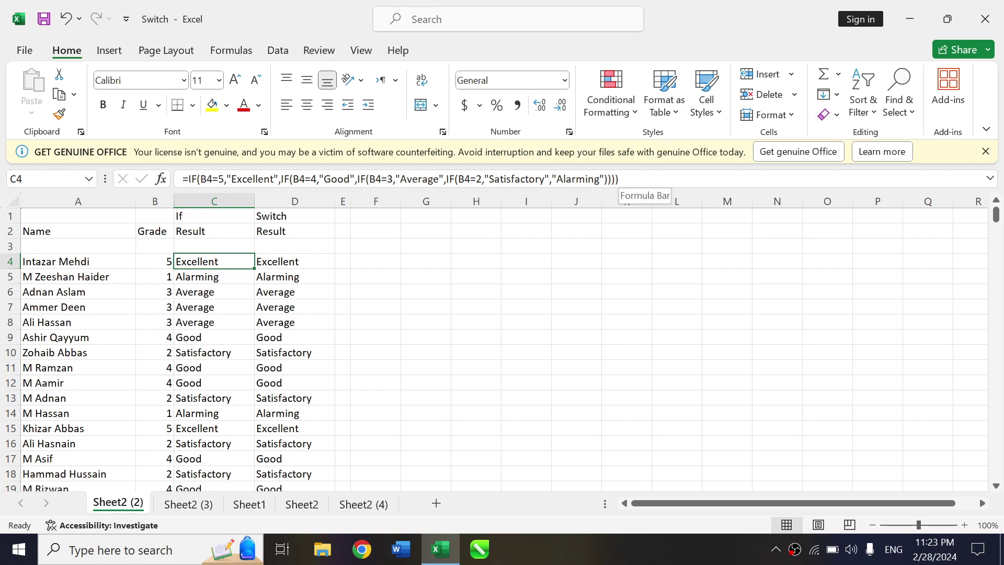
pyautogui.click(621, 179)
pyautogui.press('Return')
pyautogui.press('Up')
# Step: Clear D4 and start a SWITCH formula there on B4 that returns "Excellent" for grade 5
pyautogui.press('Right')
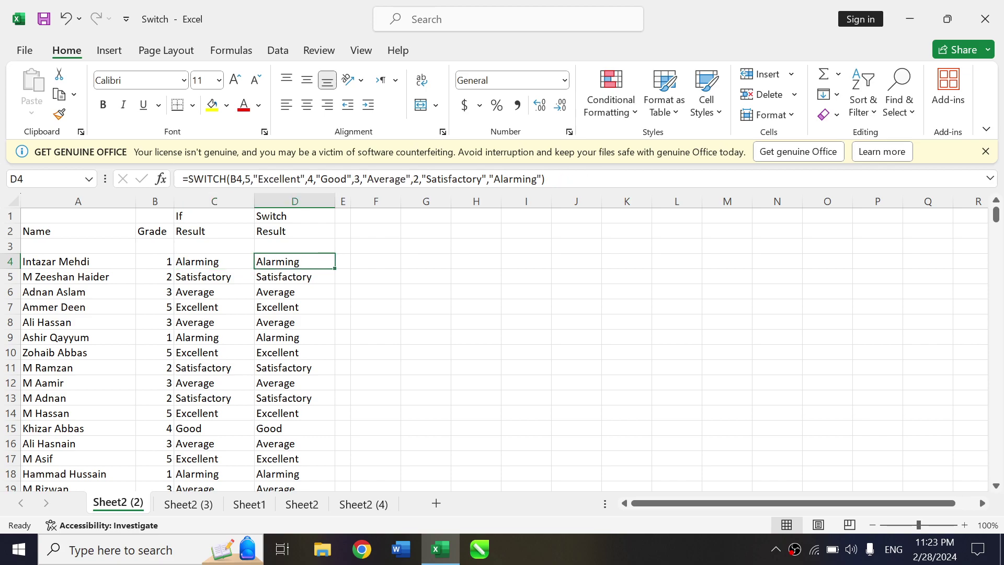
pyautogui.press('Delete')
pyautogui.write('=')
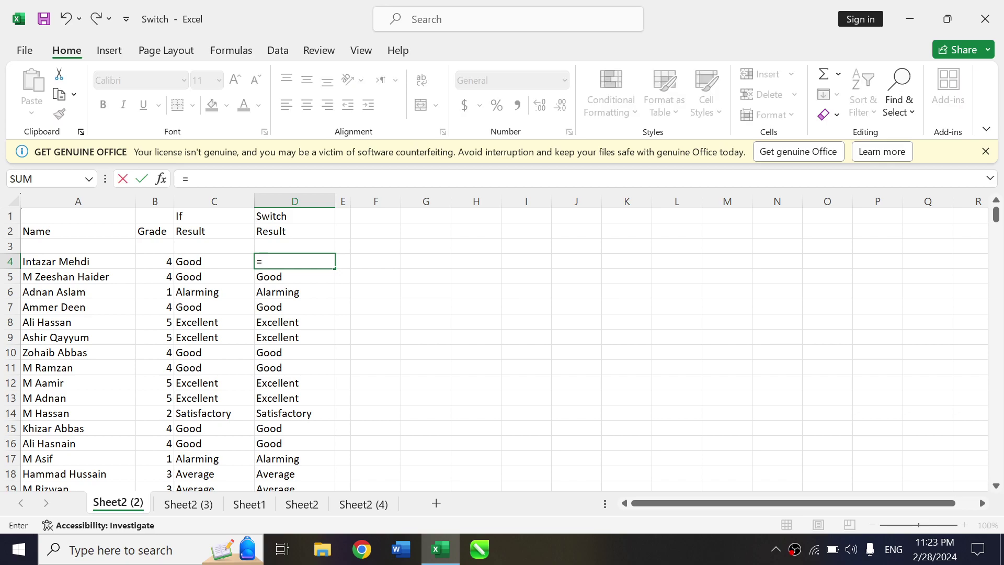
pyautogui.write('a')
pyautogui.press('BackSpace')
pyautogui.write('swi')
pyautogui.press('Tab')
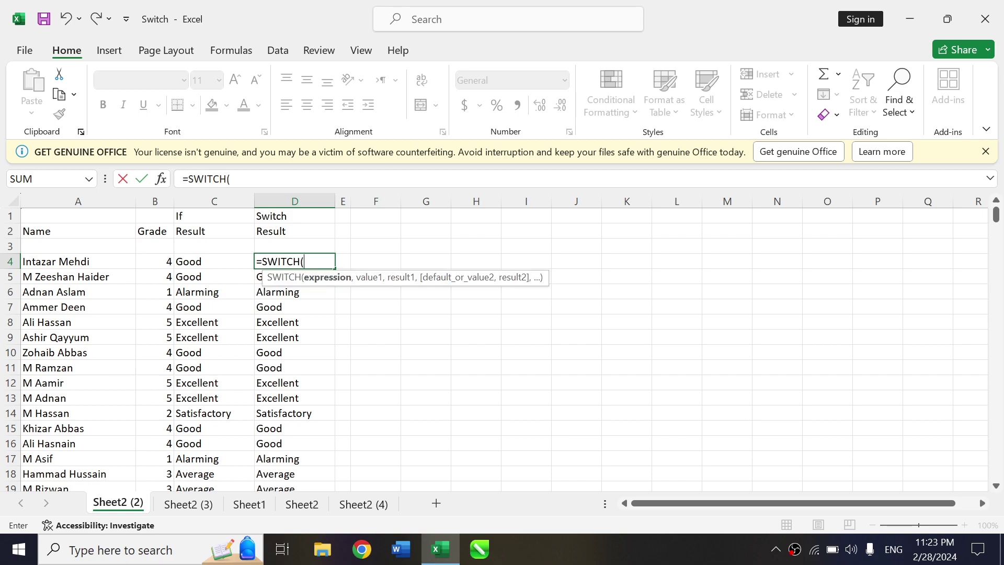
pyautogui.click(163, 262)
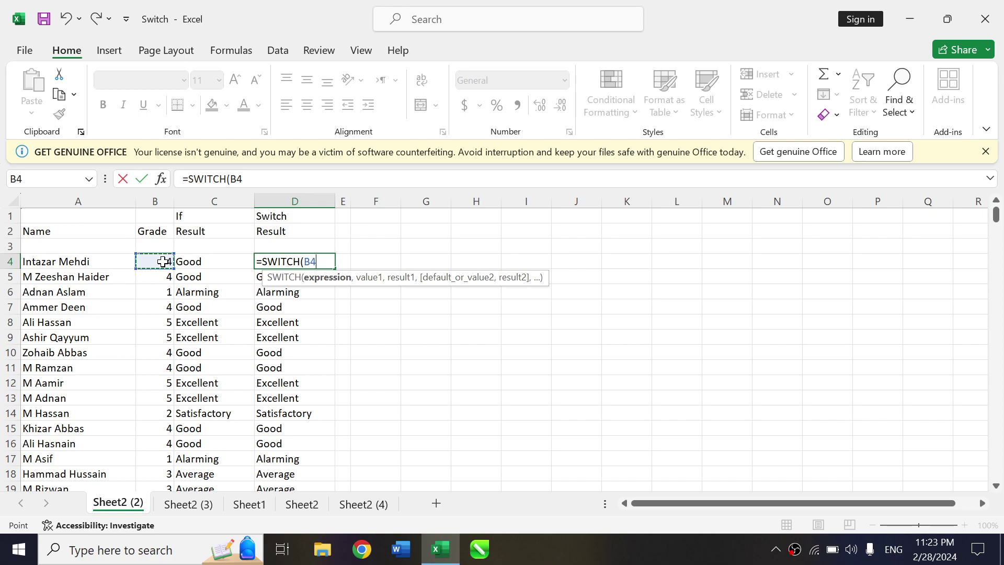
pyautogui.write(',5,')
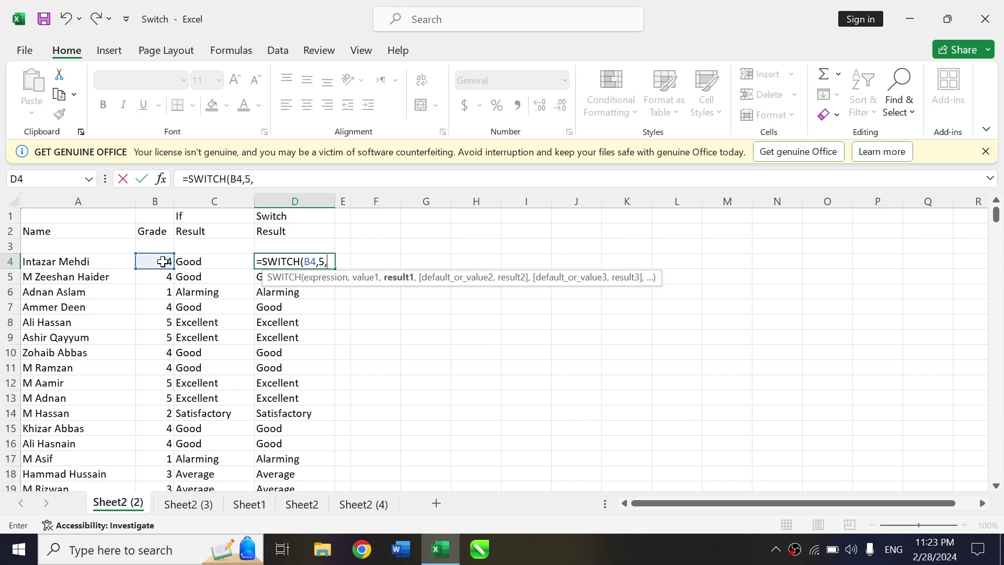
pyautogui.write('"Excellent')
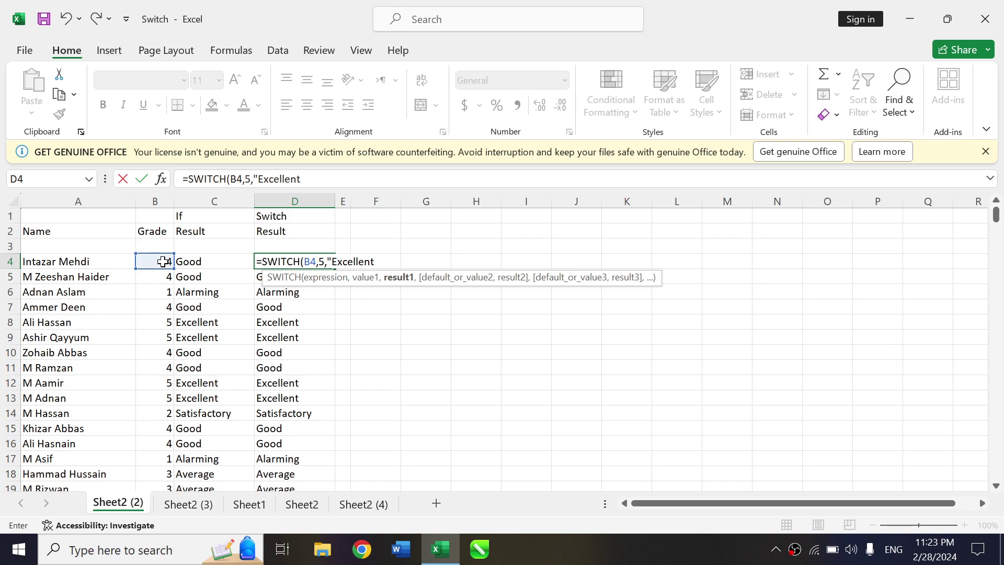
pyautogui.write('",')
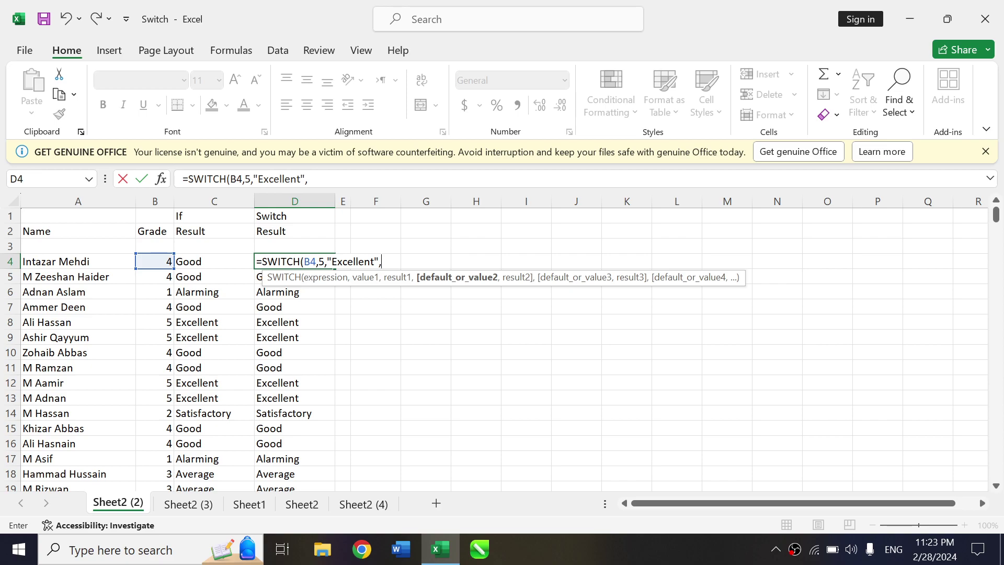
# Step: Extend the SWITCH formula in D4 with "Good" for grade 4 and "Average" for grade 3
pyautogui.write('4,"Good"')
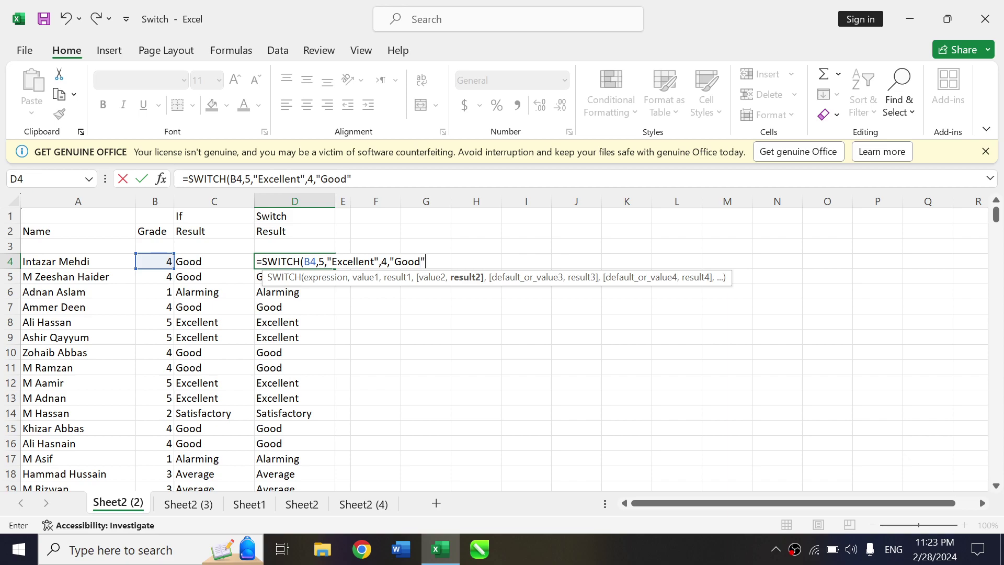
pyautogui.write(',')
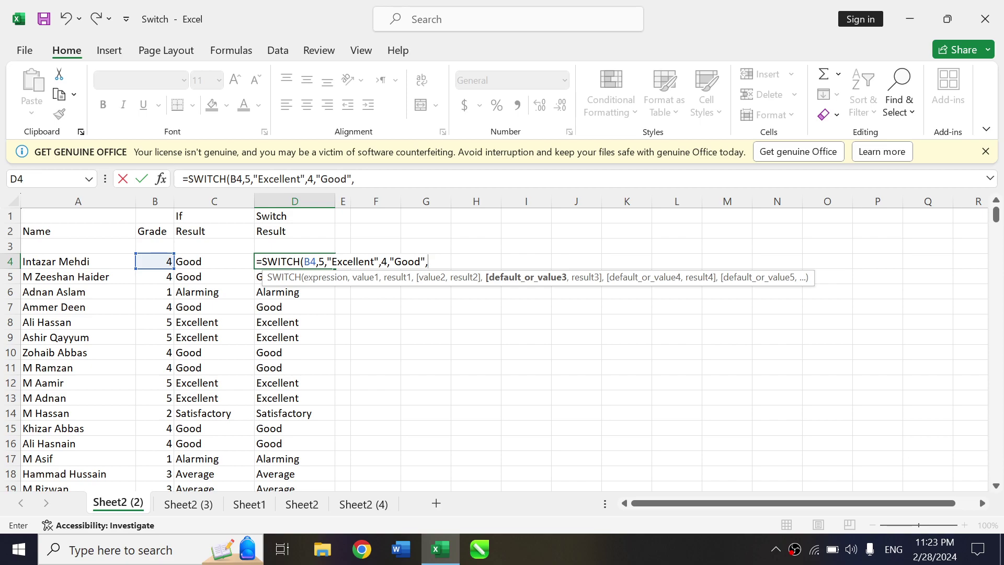
pyautogui.write('3,')
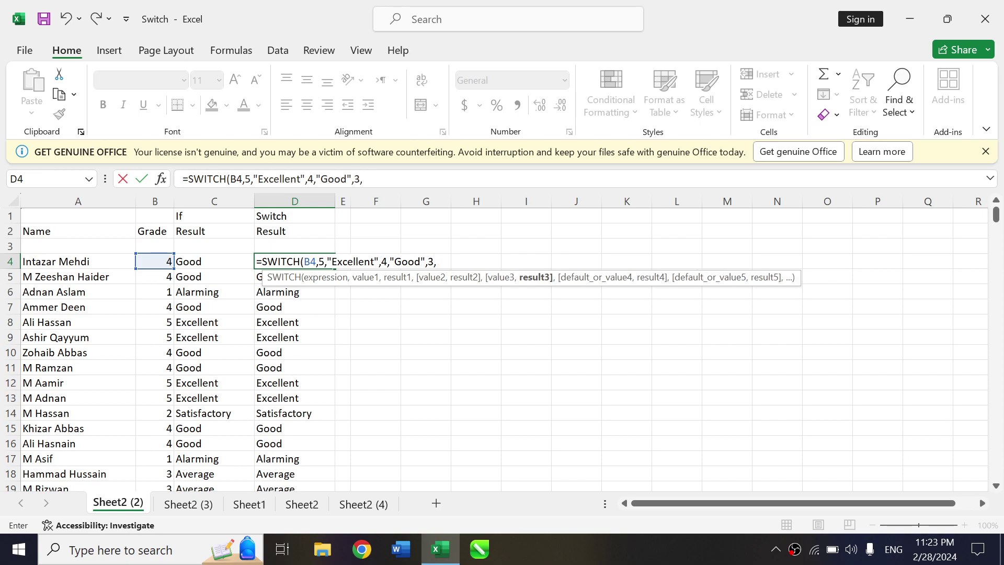
pyautogui.write('"Average",')
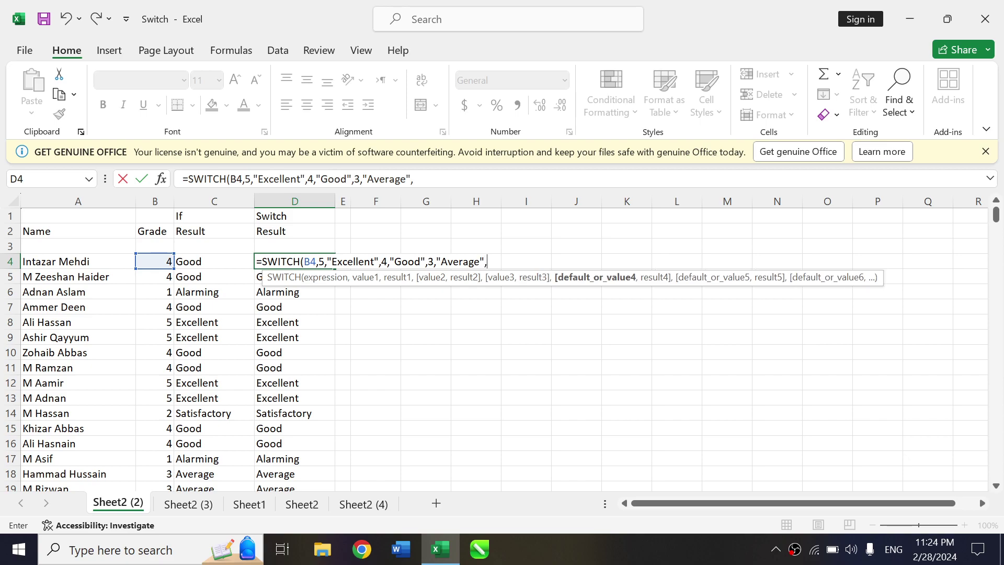
# Step: Complete the SWITCH formula in D4 with "Satisfactory" for grade 2 and "Alarming" as the default result
pyautogui.write('2,"')
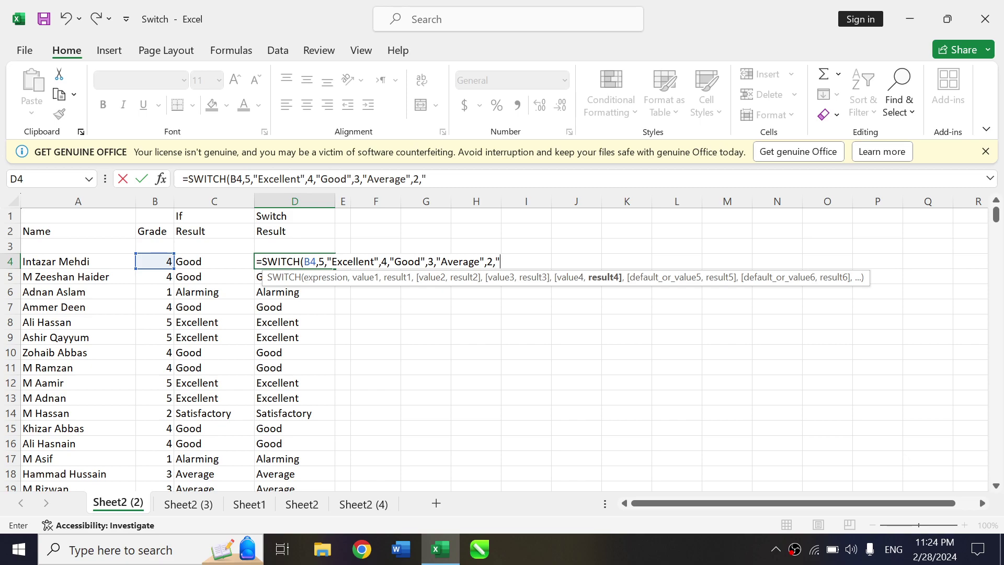
pyautogui.write('Satisfactiry')
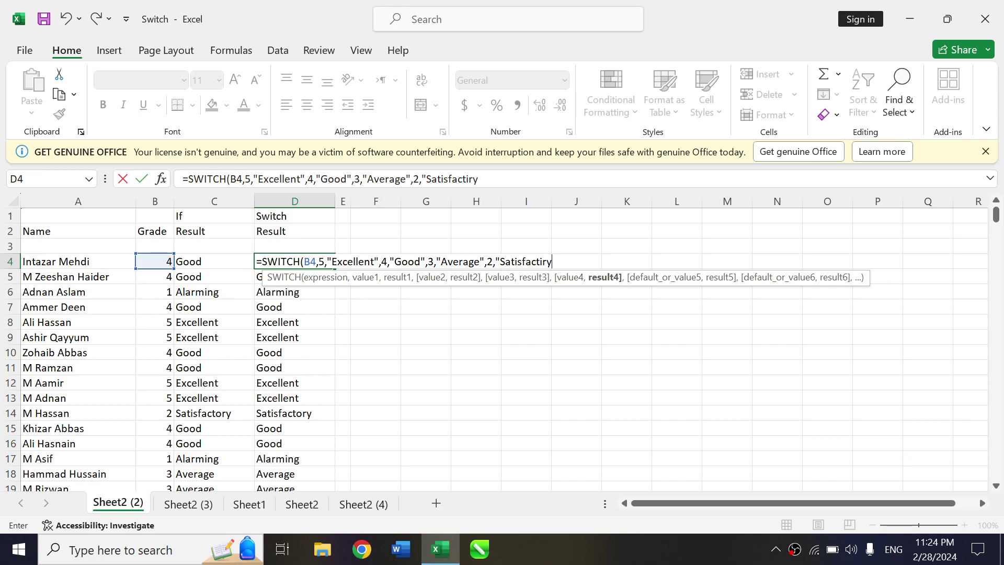
pyautogui.press('BackSpace')
pyautogui.press('BackSpace')
pyautogui.press('BackSpace')
pyautogui.write('ory"')
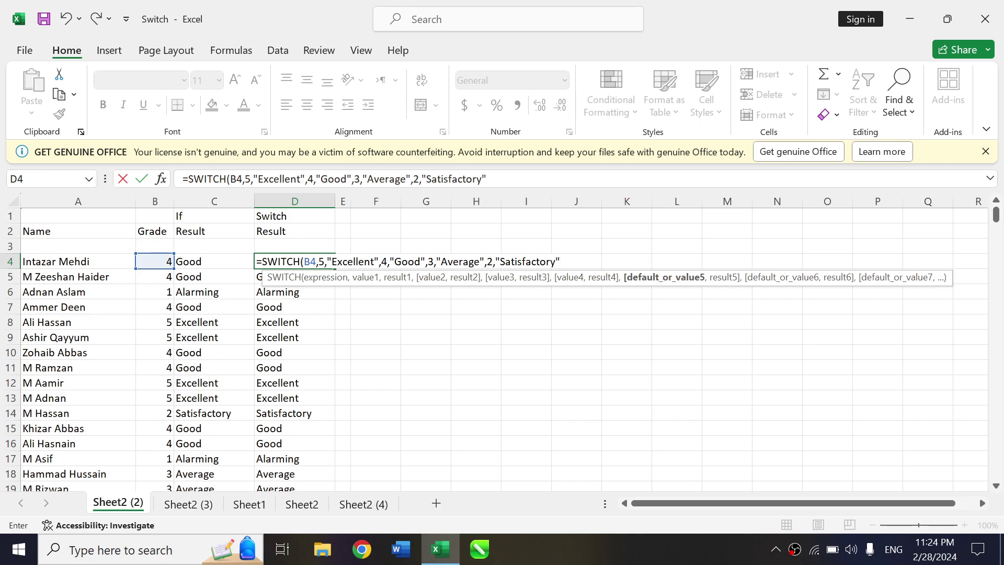
pyautogui.write(',"Alarming')
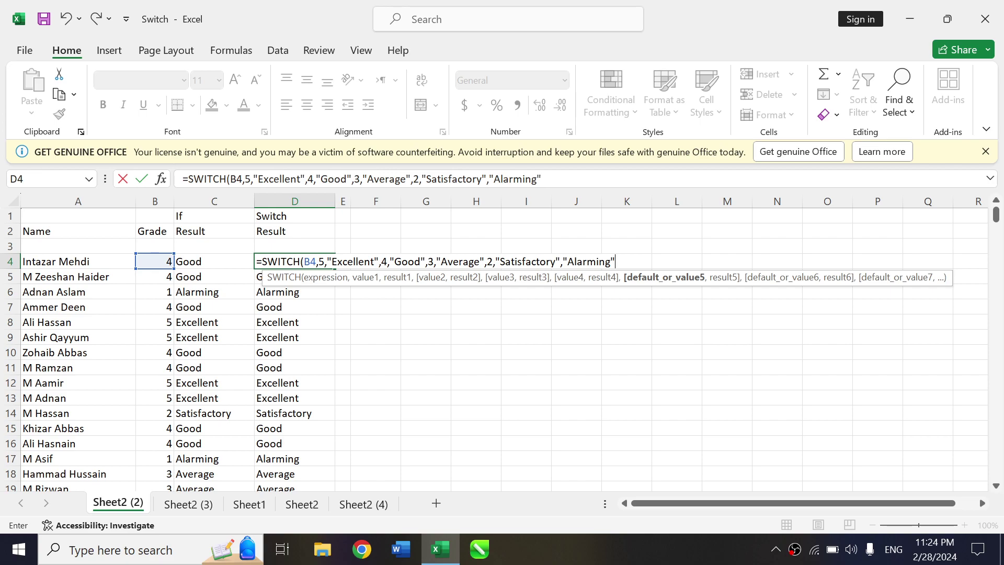
pyautogui.write('"')
pyautogui.press('Return')
# Step: Fill the SWITCH formula from D4 down to D310 and check the last row of the column
pyautogui.press('Up')
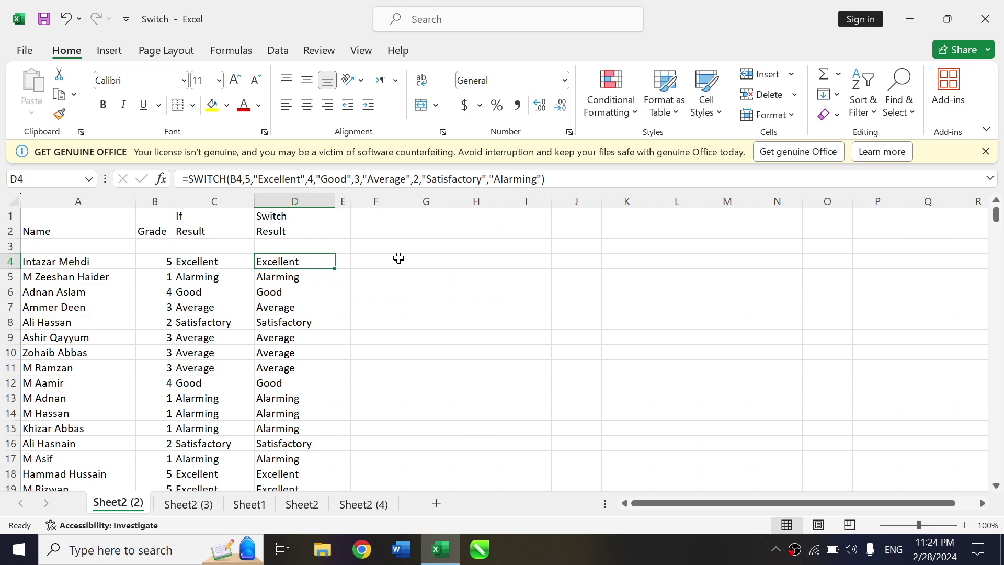
pyautogui.doubleClick(334, 270)
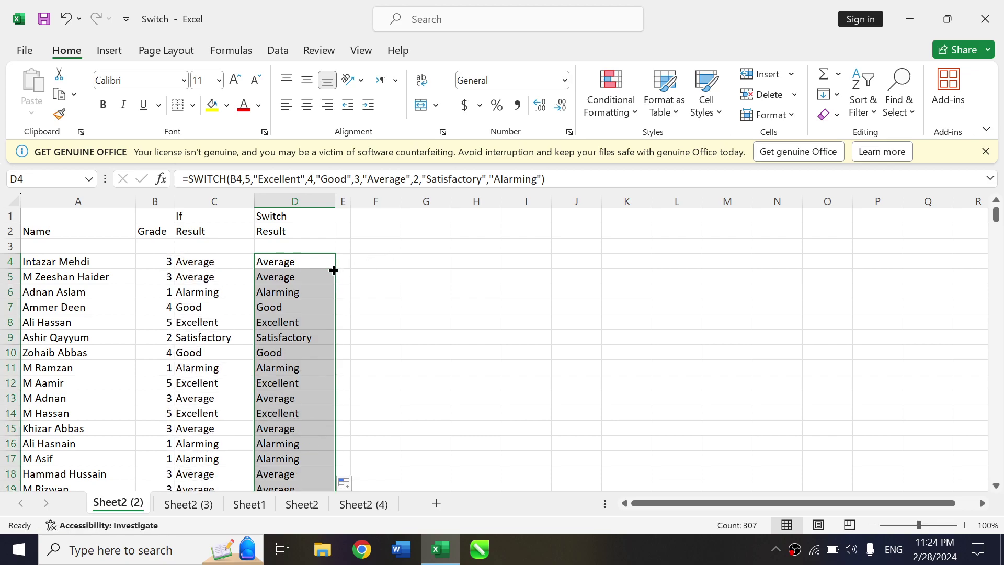
pyautogui.hotkey('ctrl', 'Down')
pyautogui.press('Up')
pyautogui.press('Up')
pyautogui.press('Down')
pyautogui.press('Down')
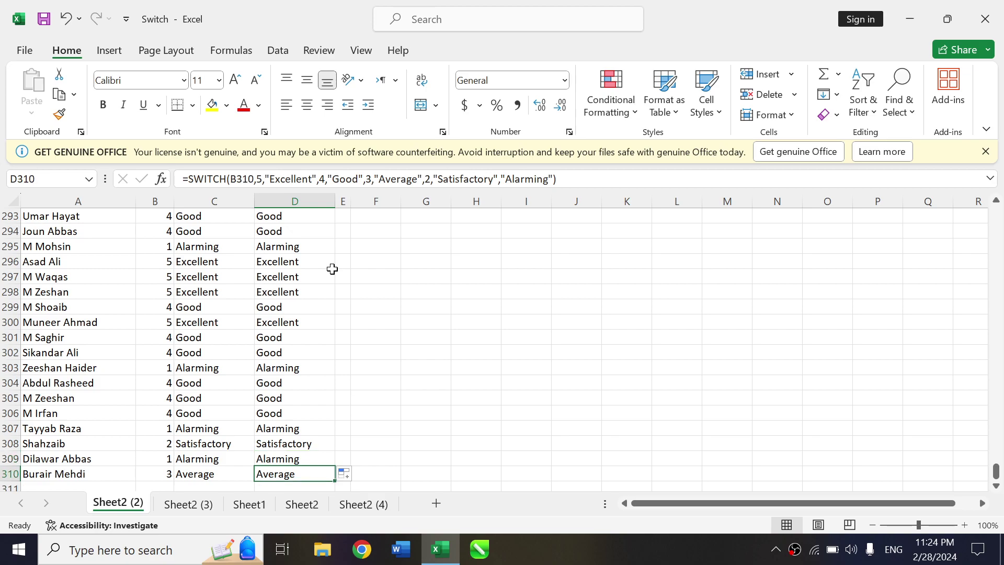
pyautogui.hotkey('ctrl', 'Up')
pyautogui.press('Up')
pyautogui.press('Up')
pyautogui.press('Down')
pyautogui.press('Down')
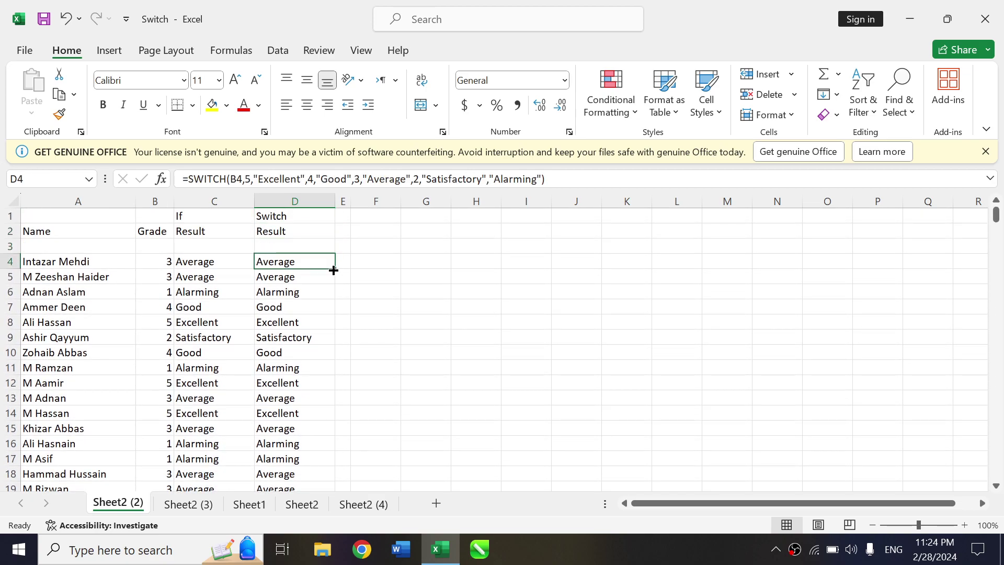
# Step: Compare the grades in column B with the IF and SWITCH results in columns C and D down to row 32
pyautogui.press('Left')
pyautogui.press('Right')
pyautogui.press('Left')
pyautogui.press('Left')
pyautogui.press('Down')
pyautogui.press('Down')
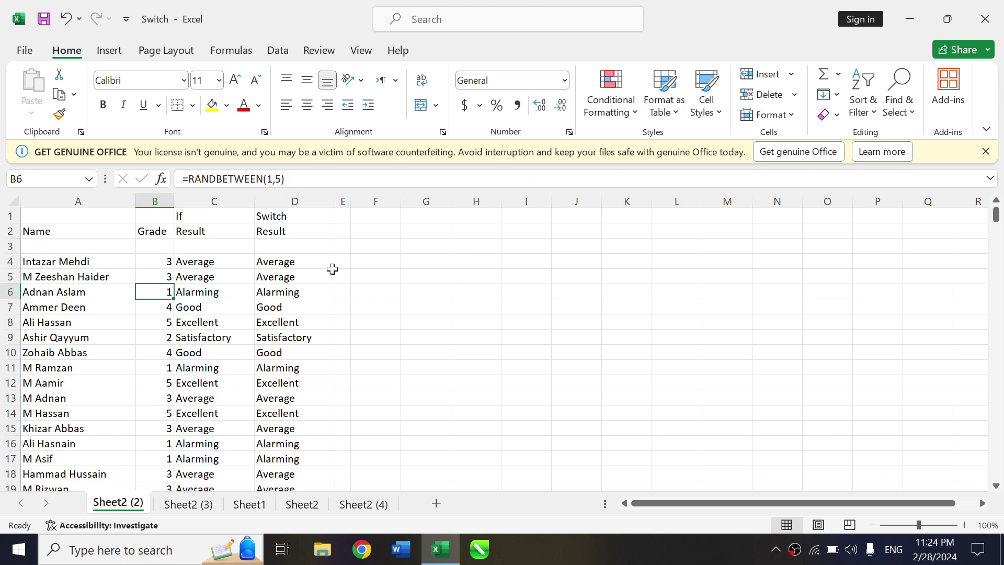
pyautogui.press('Right')
pyautogui.press('Down')
pyautogui.press('Down')
pyautogui.press('Down')
pyautogui.press('Down')
pyautogui.press('Down')
pyautogui.press('Down')
pyautogui.press('Down')
pyautogui.press('Down')
pyautogui.press('Down')
pyautogui.press('Down')
pyautogui.press('Down')
pyautogui.press('Right')
pyautogui.press('Down')
pyautogui.press('Down')
pyautogui.press('Down')
pyautogui.press('Down')
pyautogui.press('Down')
pyautogui.press('Down')
pyautogui.press('Down')
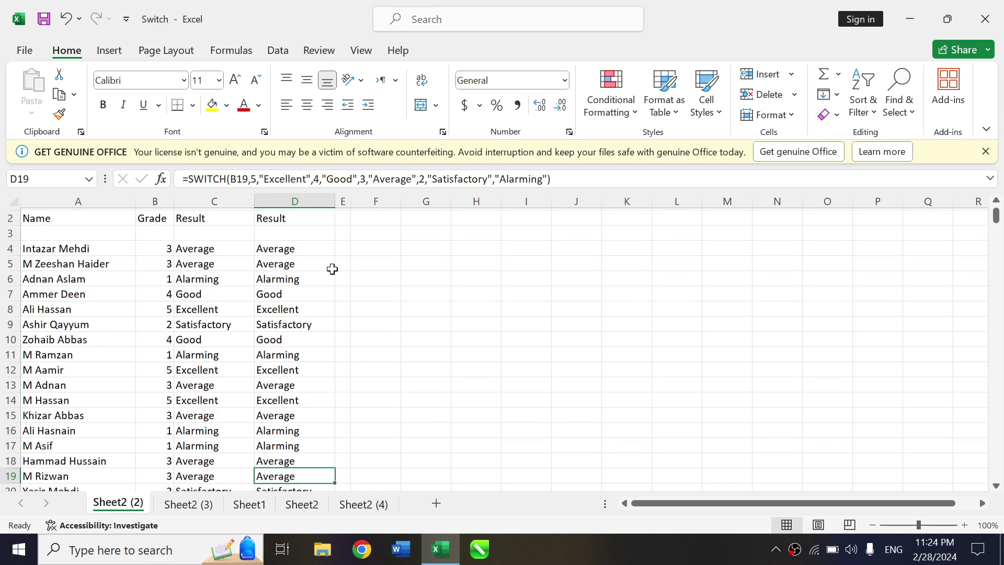
pyautogui.press('Left')
pyautogui.press('Left')
pyautogui.press('Down')
pyautogui.press('Down')
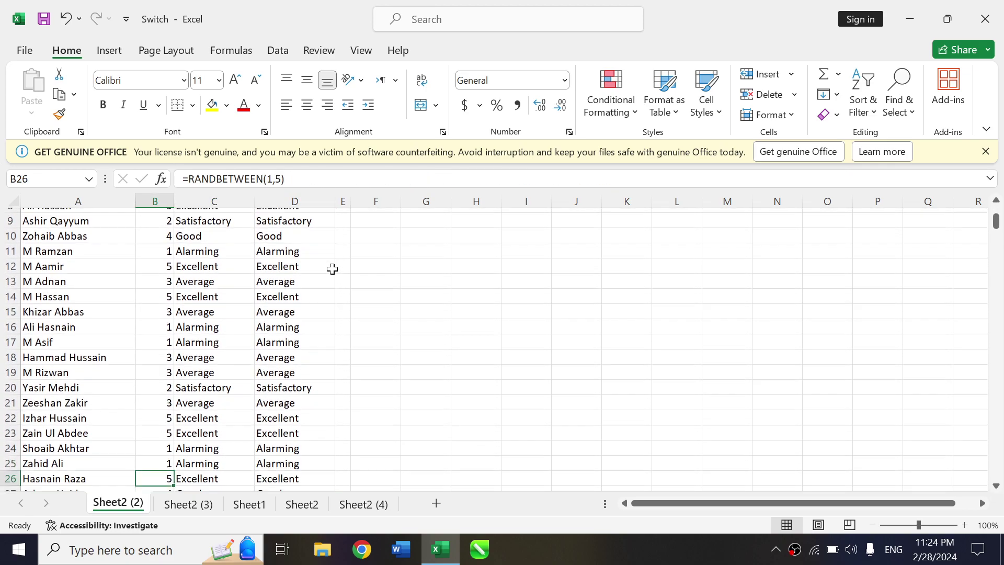
pyautogui.press('Right')
pyautogui.press('Down')
pyautogui.press('Down')
pyautogui.press('Down')
pyautogui.press('Down')
pyautogui.press('Down')
pyautogui.press('Down')
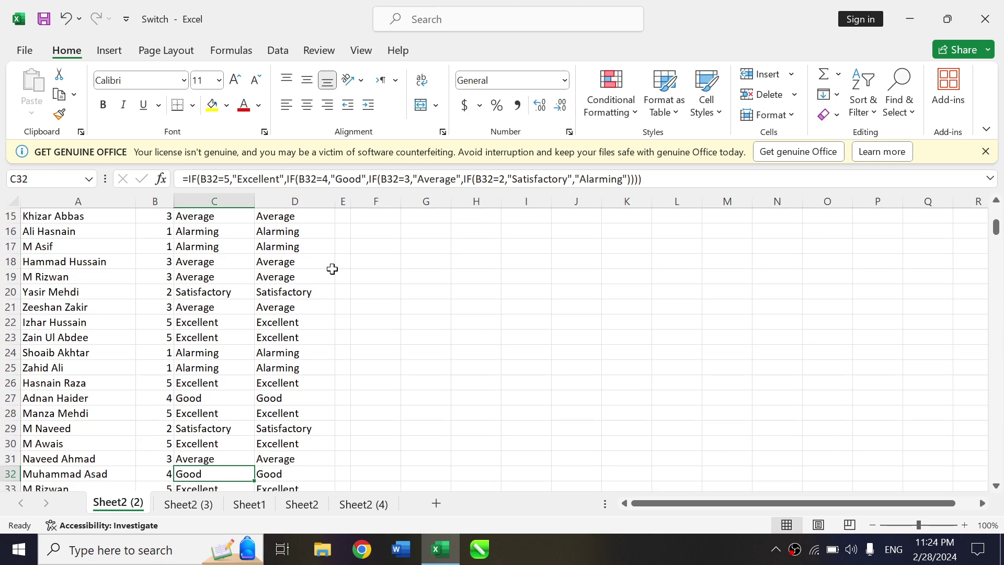
# Step: Return to the first record and compare the nested IF formula in C4 with the SWITCH formula in D4
pyautogui.press('Right')
pyautogui.press('Up')
pyautogui.hotkey('ctrl', 'Up')
pyautogui.hotkey('ctrl', 'Up')
pyautogui.hotkey('ctrl', 'Up')
pyautogui.press('Down')
pyautogui.press('Down')
pyautogui.press('Down')
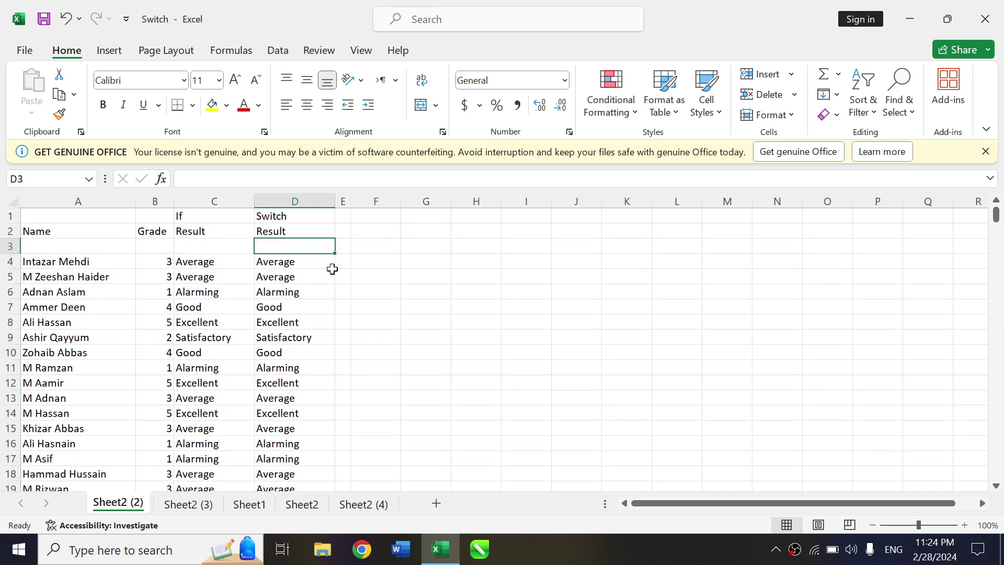
pyautogui.press('Left')
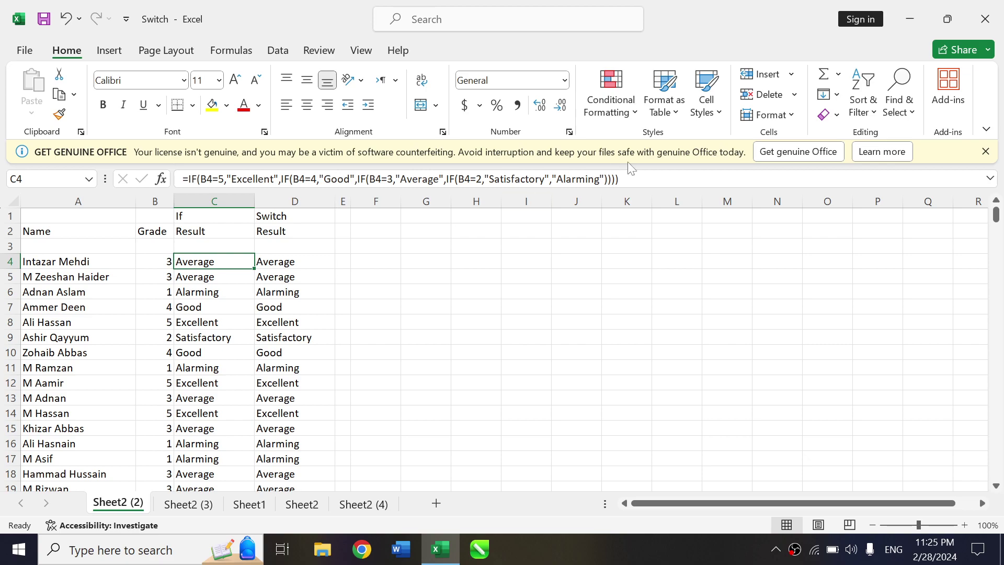
pyautogui.press('Right')
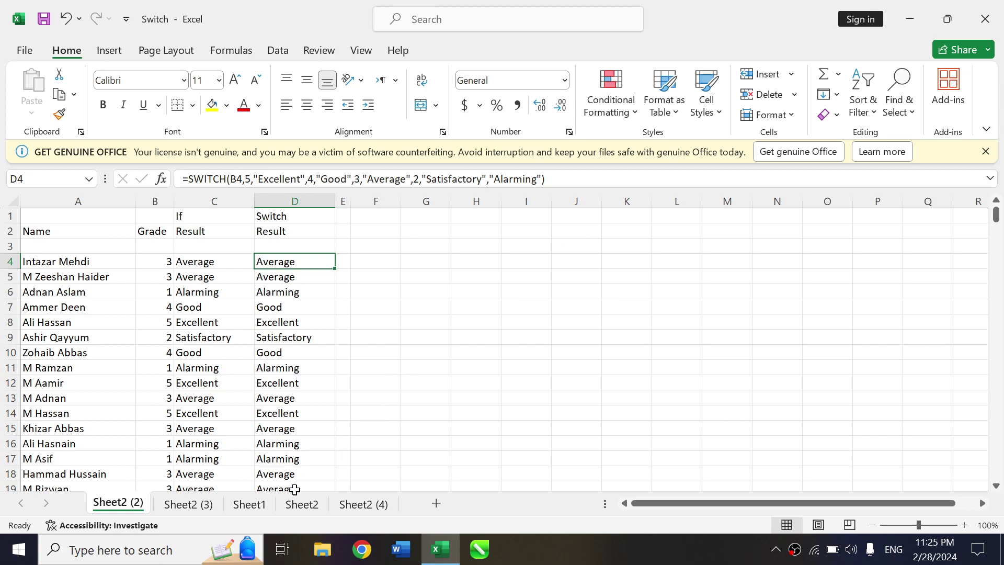
# Step: On Sheet2 (3), examine the Grade, IF result, SWITCH result and Commission formulas in row 3
pyautogui.click(182, 505)
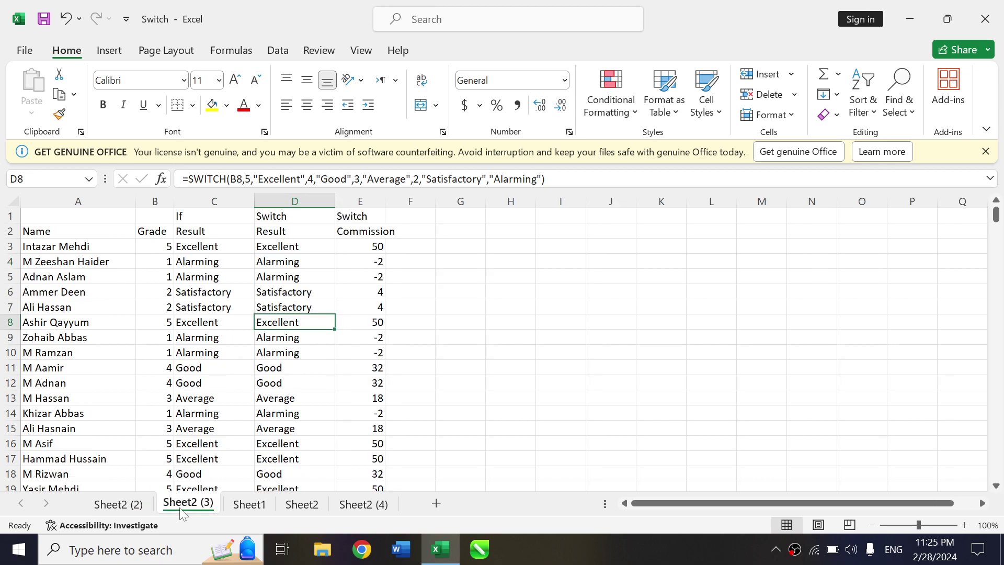
pyautogui.click(79, 245)
pyautogui.press('Right')
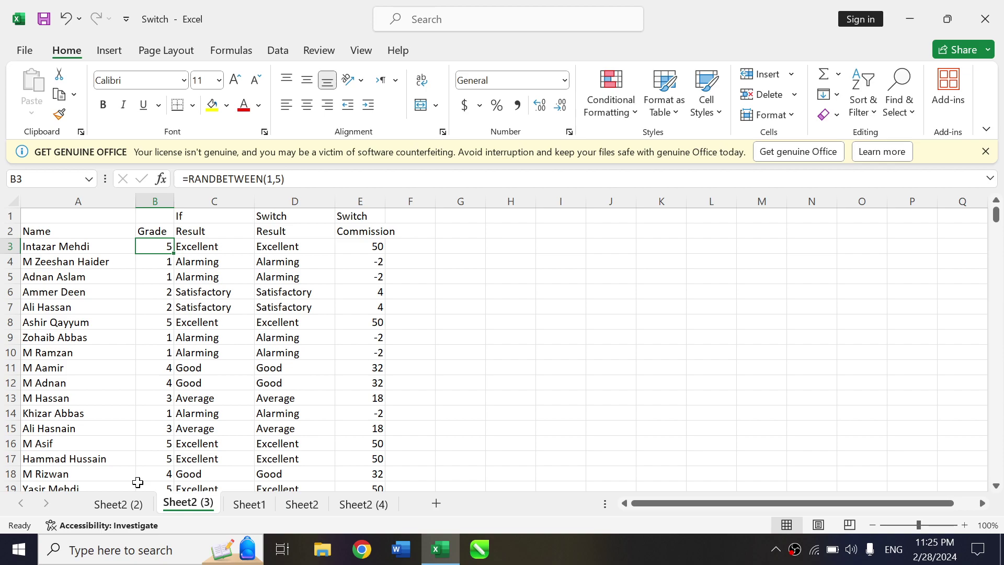
pyautogui.press('Right')
pyautogui.press('Right')
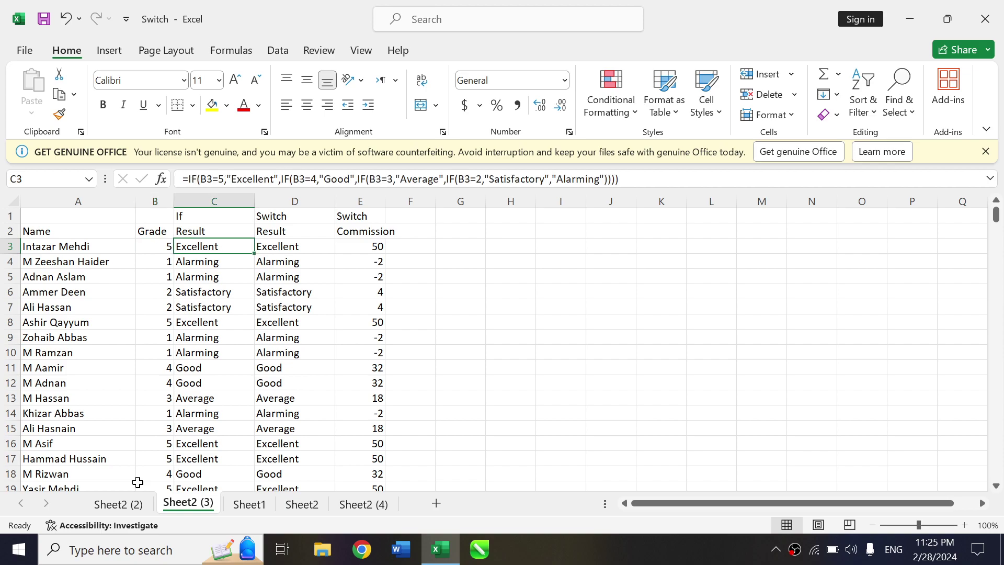
pyautogui.press('Up')
pyautogui.press('Up')
pyautogui.press('Down')
pyautogui.press('Down')
pyautogui.press('Left')
pyautogui.press('Right')
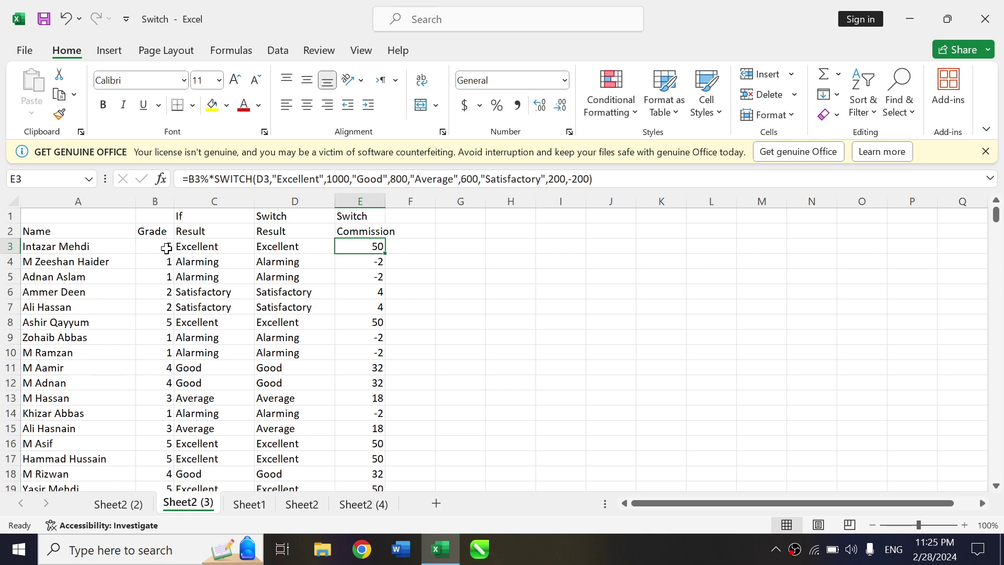
# Step: Compare the grades in B3 and B4 with the matching Commission results in column E
pyautogui.click(157, 243)
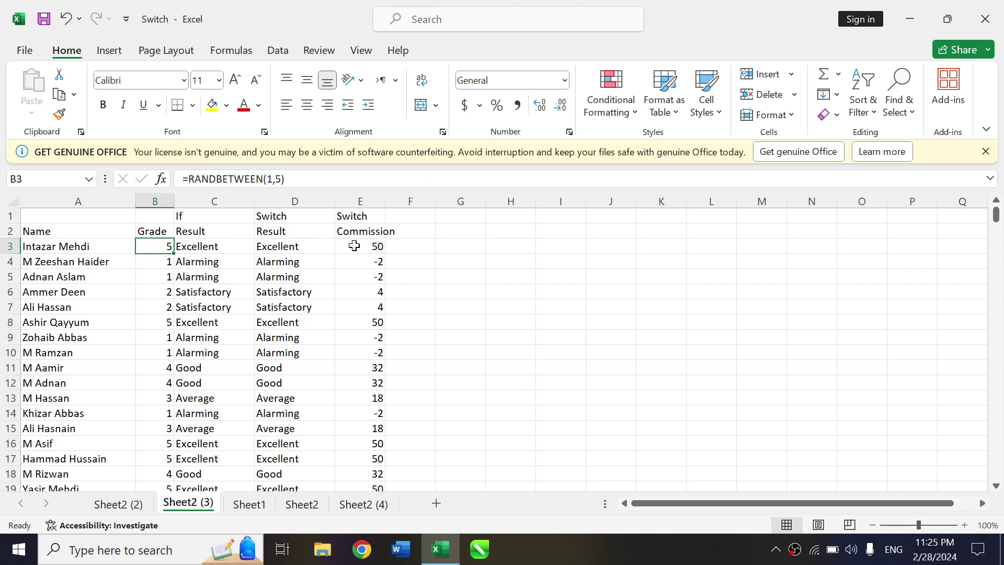
pyautogui.click(356, 246)
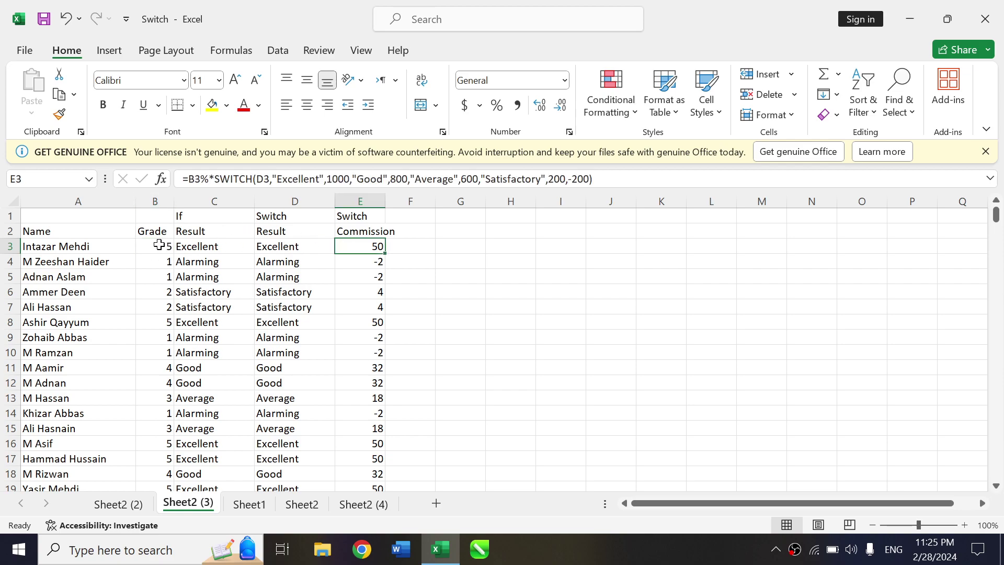
pyautogui.click(159, 245)
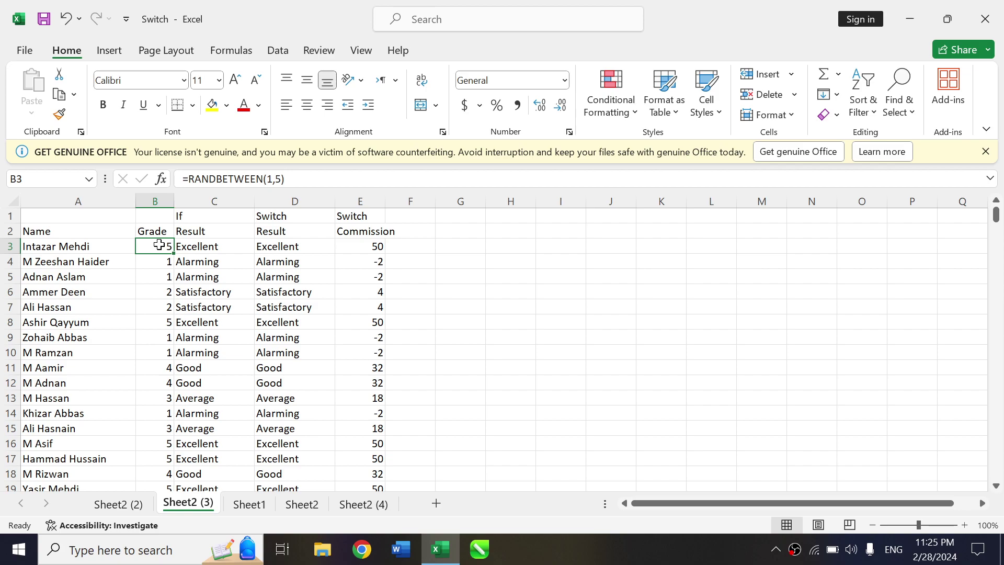
pyautogui.click(165, 267)
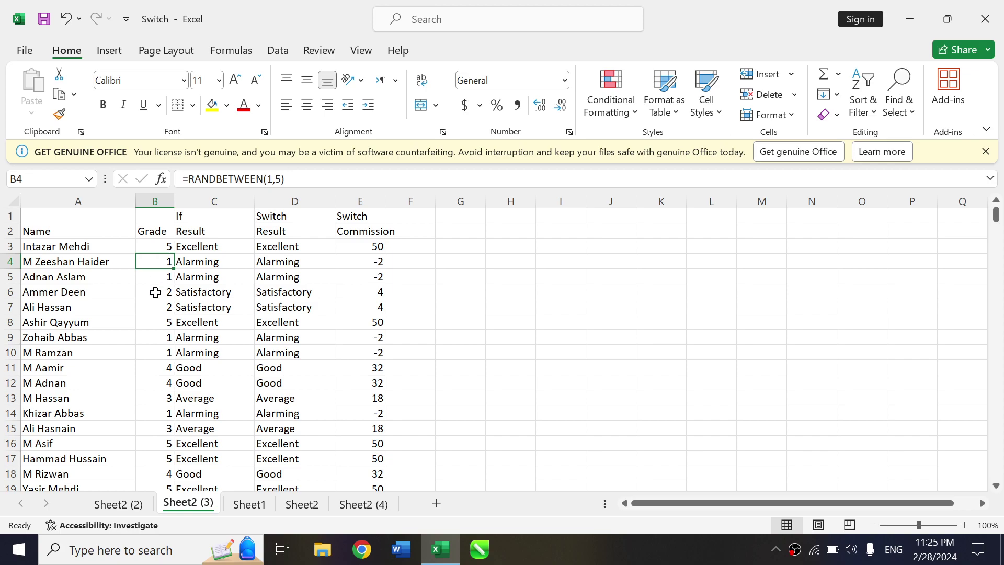
pyautogui.click(366, 232)
pyautogui.click(381, 259)
# Step: Fill the SWITCH commission formula from E3 down the Commission column to the last record
pyautogui.click(375, 243)
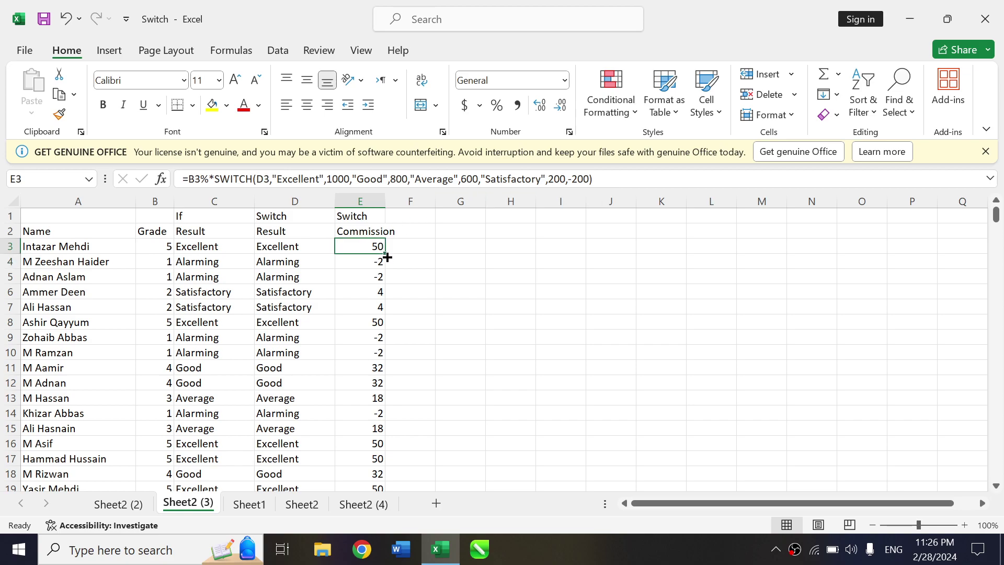
pyautogui.doubleClick(386, 254)
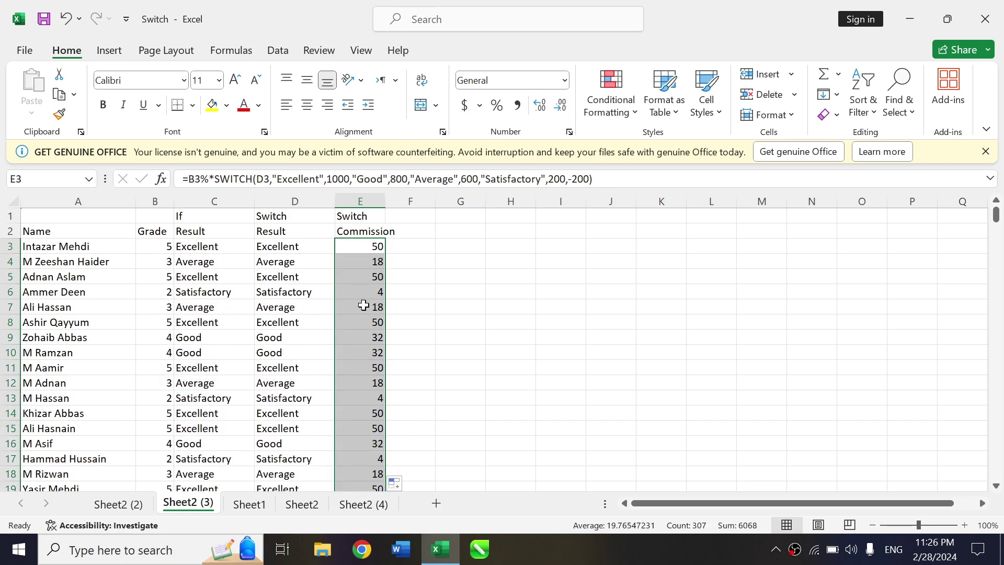
pyautogui.click(364, 306)
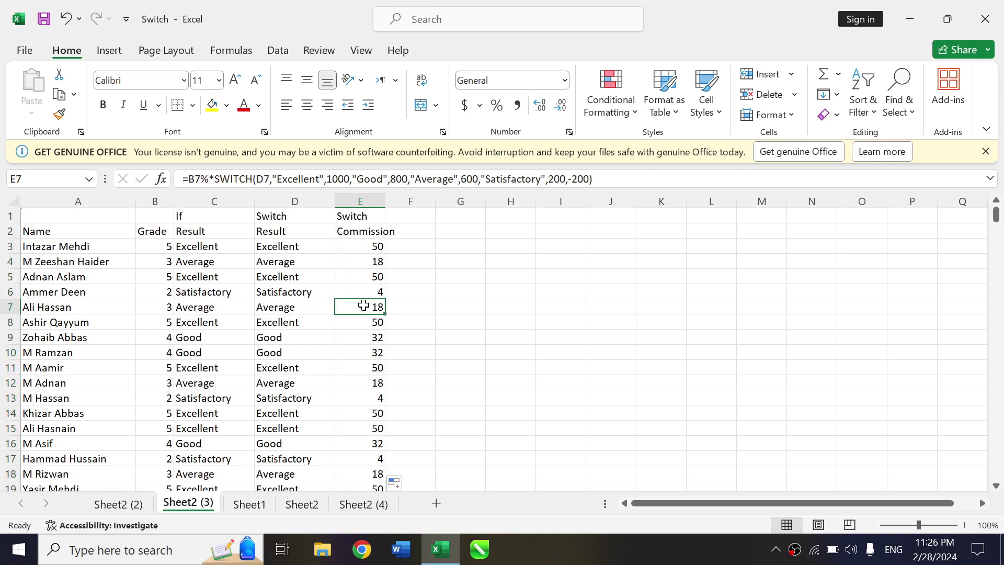
# Step: Check the filled Commission formulas in the first records of column E and return to E3
pyautogui.press('Down')
pyautogui.press('Down')
pyautogui.press('Up')
pyautogui.press('Up')
pyautogui.press('Up')
pyautogui.press('Up')
pyautogui.press('Up')
pyautogui.press('Up')
pyautogui.press('Up')
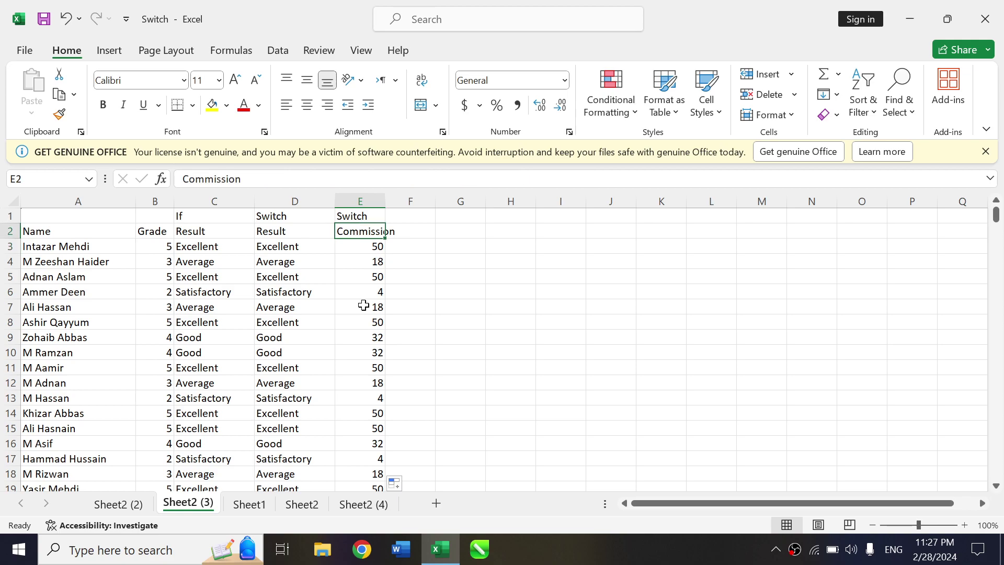
pyautogui.press('Down')
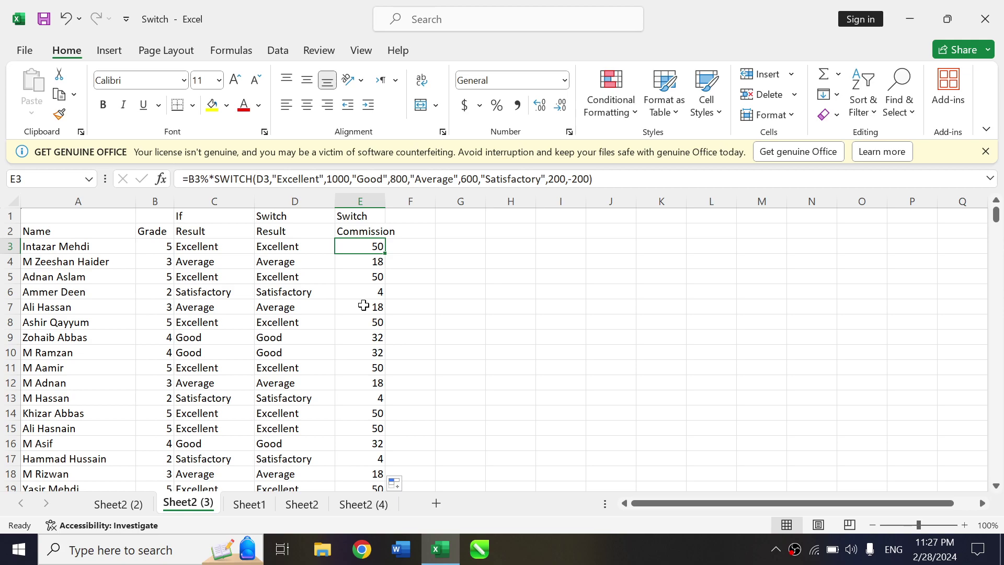
# Step: On Sheet1, examine the Subject, Obt and Total entries for Biology, Chemistry and History
pyautogui.click(249, 505)
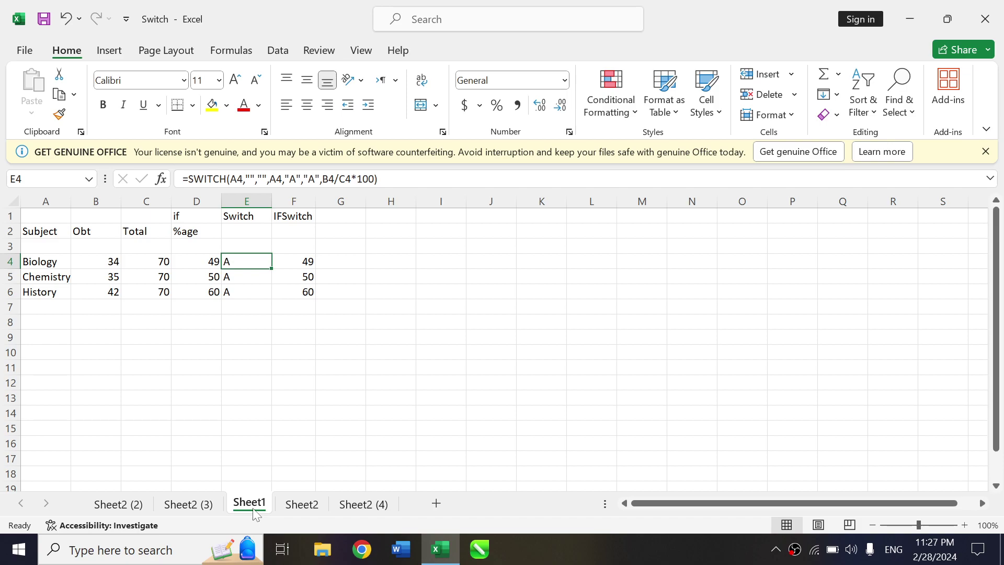
pyautogui.press('Left')
pyautogui.press('Left')
pyautogui.press('Left')
pyautogui.press('Left')
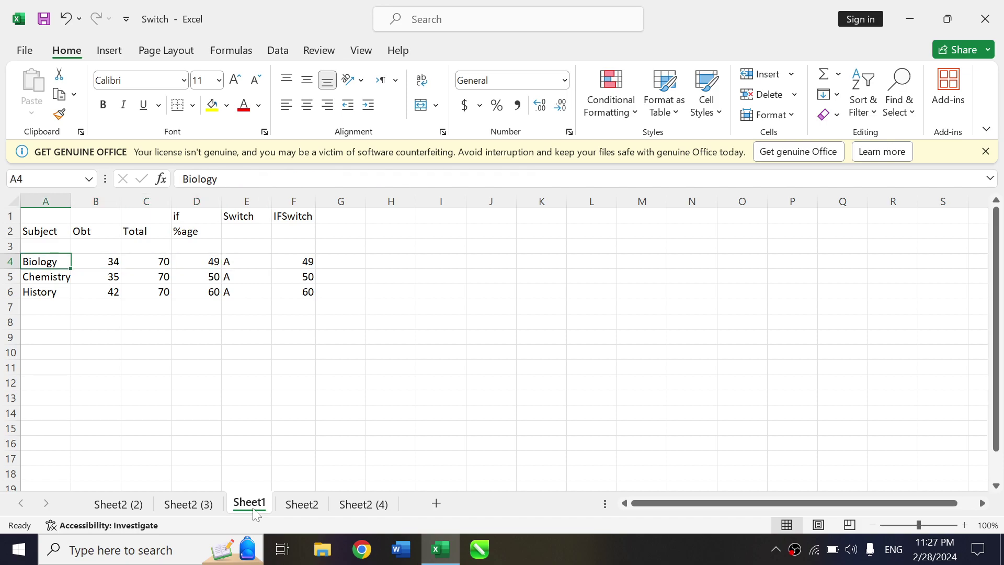
pyautogui.press('Up')
pyautogui.press('Down')
pyautogui.press('Down')
pyautogui.press('Up')
pyautogui.press('Right')
pyautogui.press('Down')
pyautogui.press('Down')
pyautogui.press('Up')
pyautogui.press('Up')
pyautogui.press('Up')
pyautogui.press('Right')
pyautogui.press('Down')
pyautogui.press('Down')
pyautogui.press('Down')
pyautogui.press('Down')
pyautogui.press('Up')
pyautogui.press('Up')
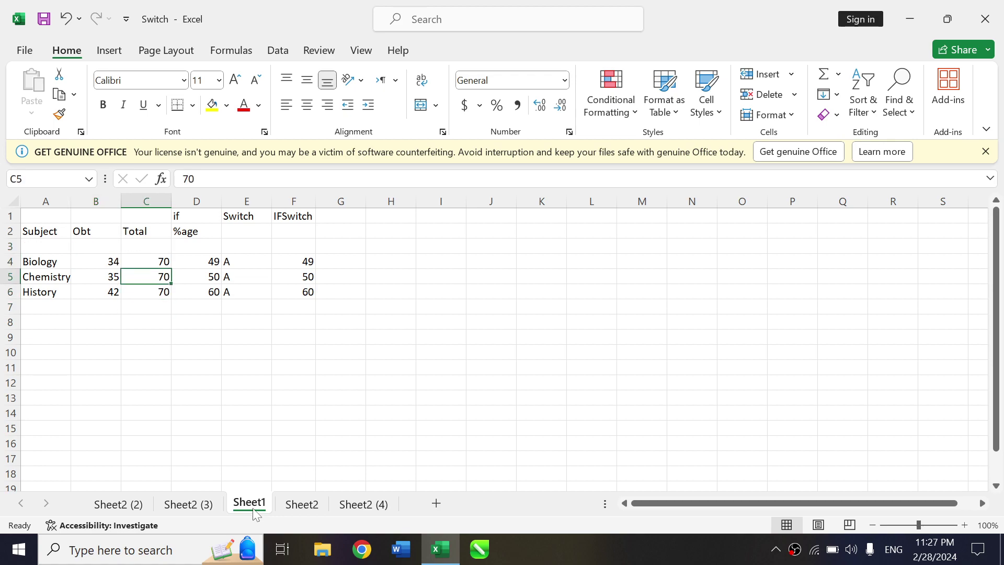
pyautogui.press('Up')
# Step: Examine the nested IF percentage formula in D4 and the Biology cell it refers to, leaving the formula as it is
pyautogui.press('Right')
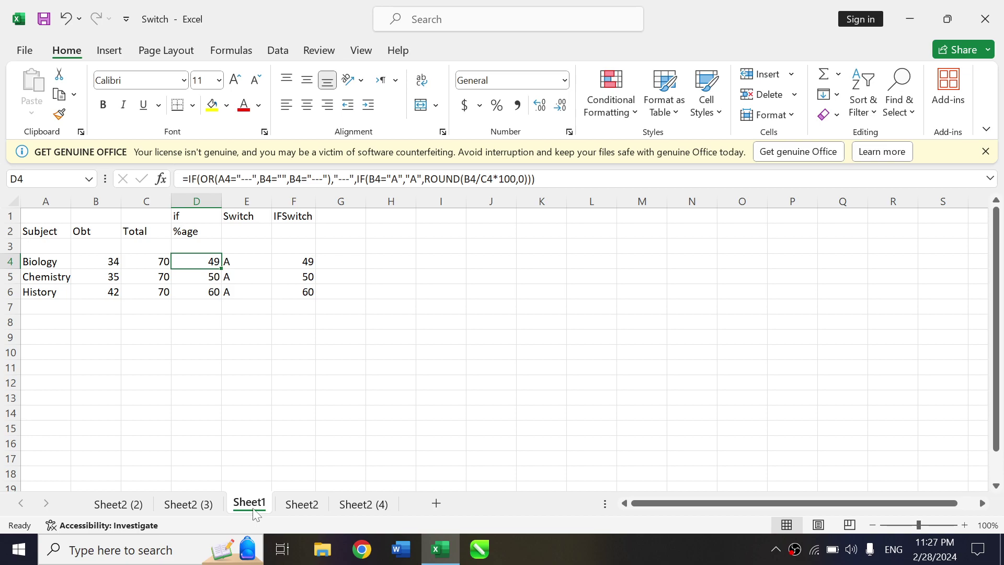
pyautogui.click(57, 262)
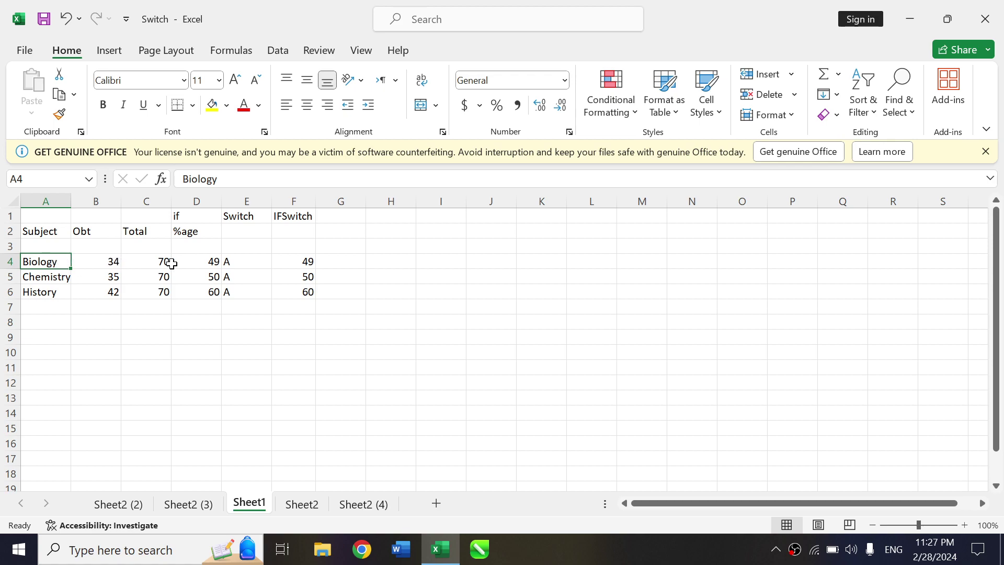
pyautogui.click(198, 263)
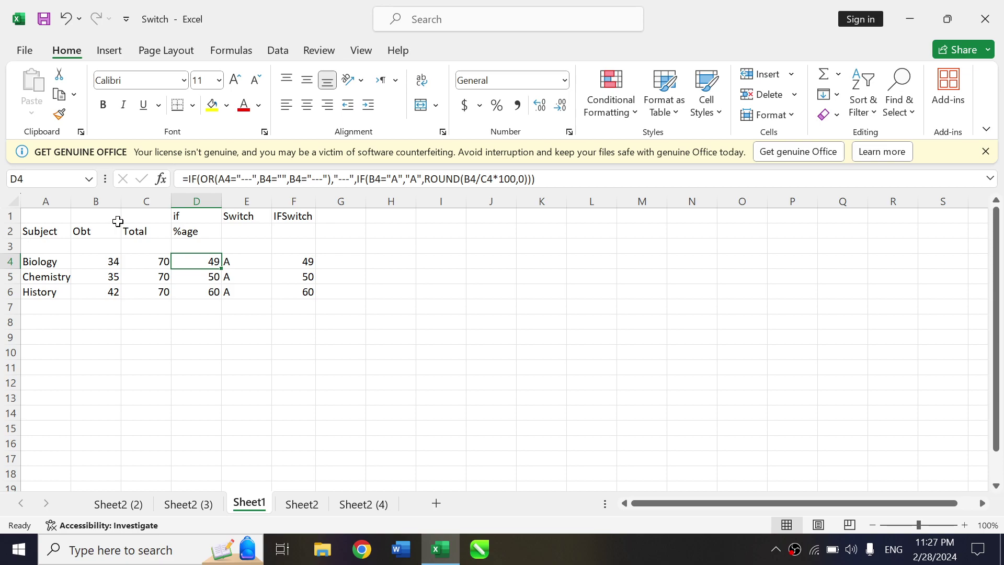
pyautogui.click(261, 179)
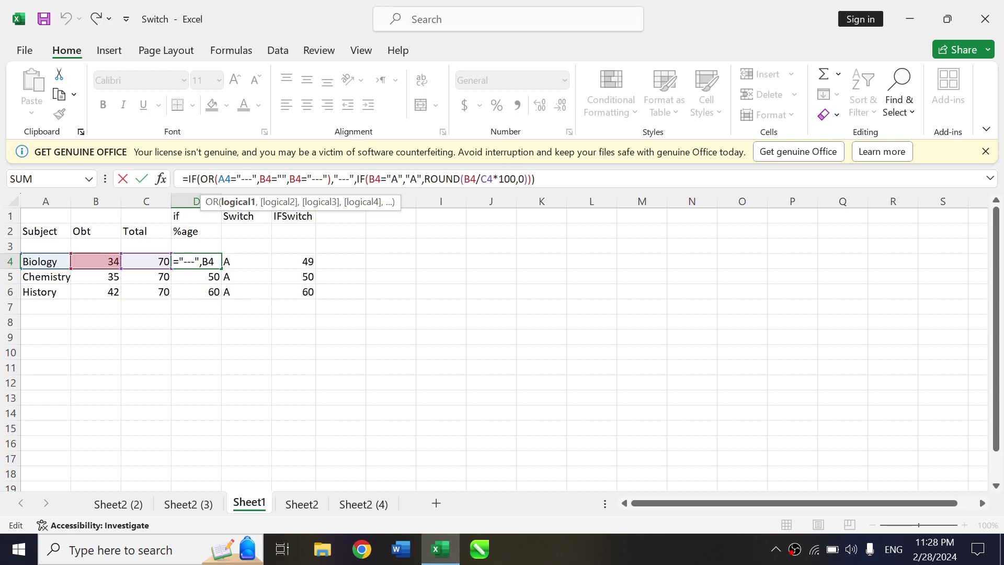
pyautogui.press('Return')
# Step: Compare the IF percentage formulas for Chemistry and History in D5 and D6, and return to D4
pyautogui.press('Down')
pyautogui.press('Up')
pyautogui.press('Up')
pyautogui.press('Down')
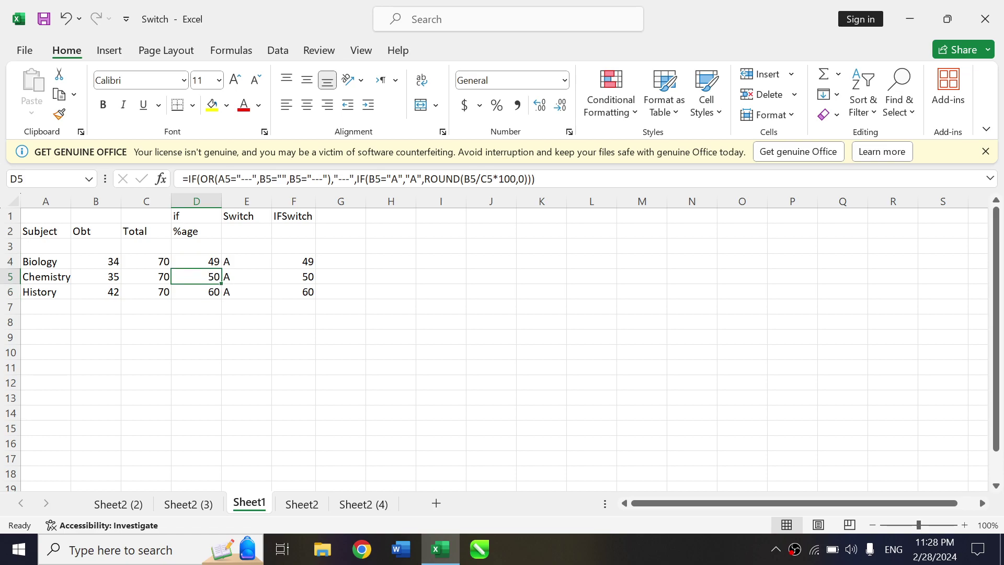
pyautogui.press('Down')
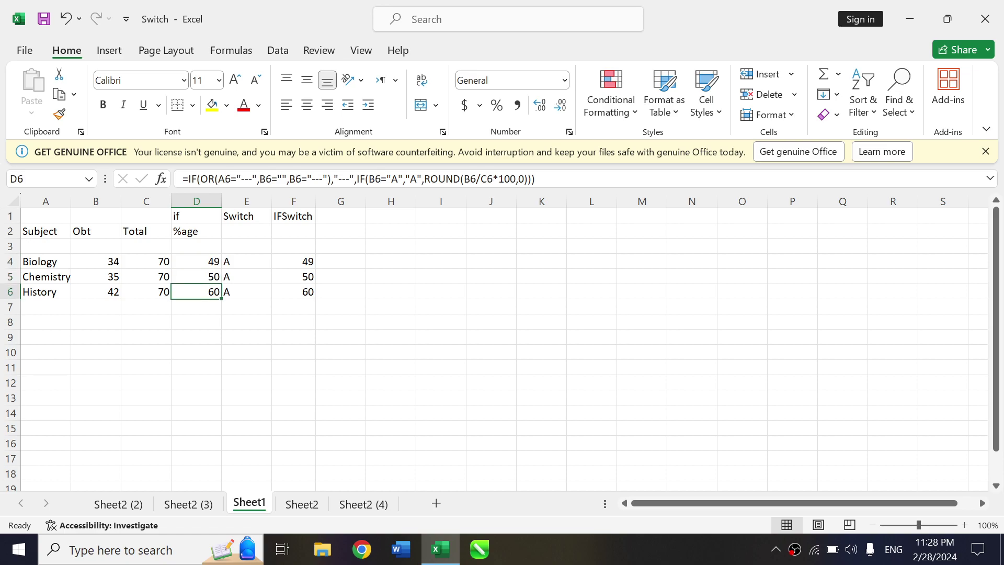
pyautogui.press('Up')
pyautogui.press('Up')
pyautogui.press('Up')
pyautogui.press('Up')
pyautogui.press('Down')
pyautogui.press('Down')
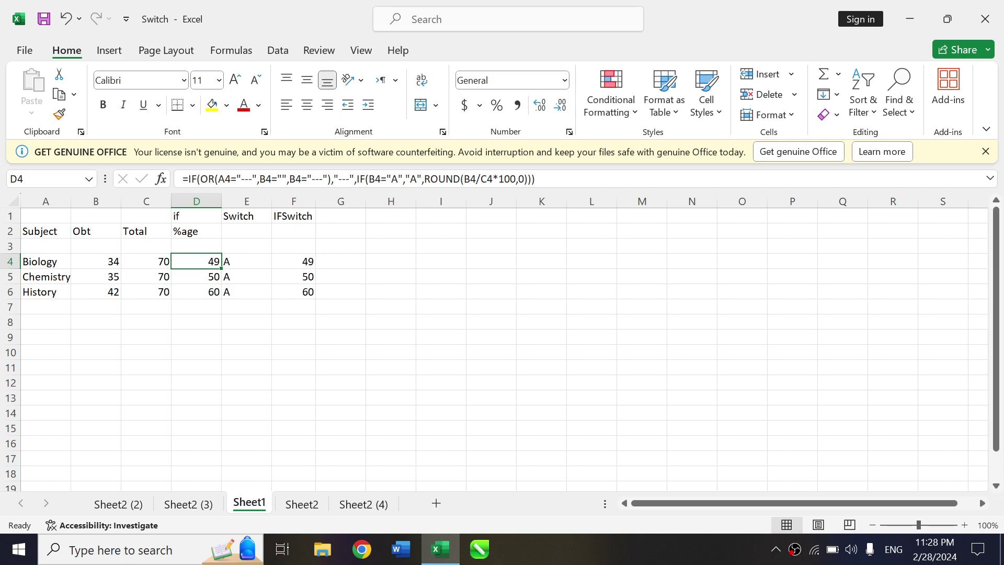
# Step: Examine the expression, value and result arguments of the SWITCH formula in E4 and the results down to E6
pyautogui.press('Right')
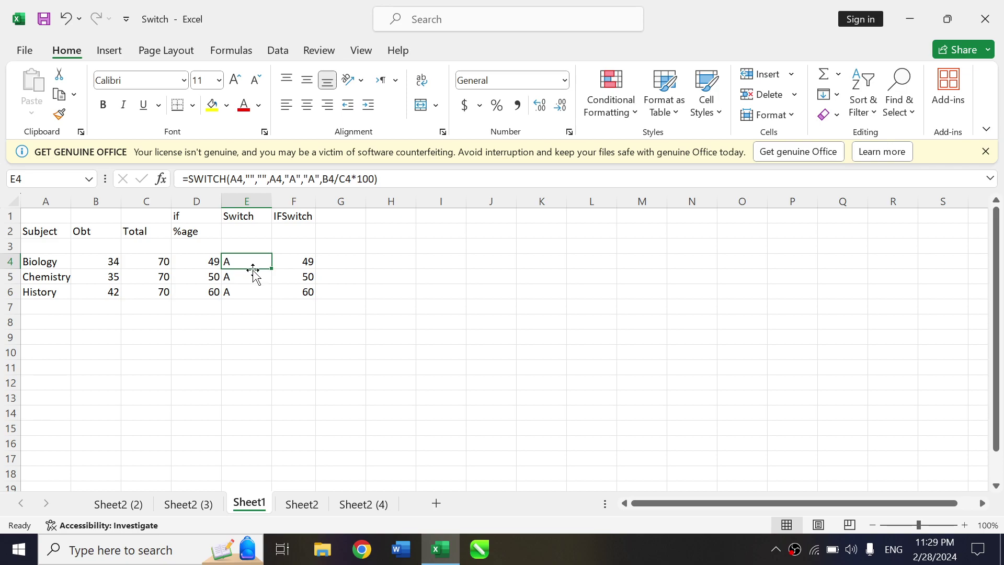
pyautogui.moveTo(256, 262); pyautogui.dragTo(255, 293)
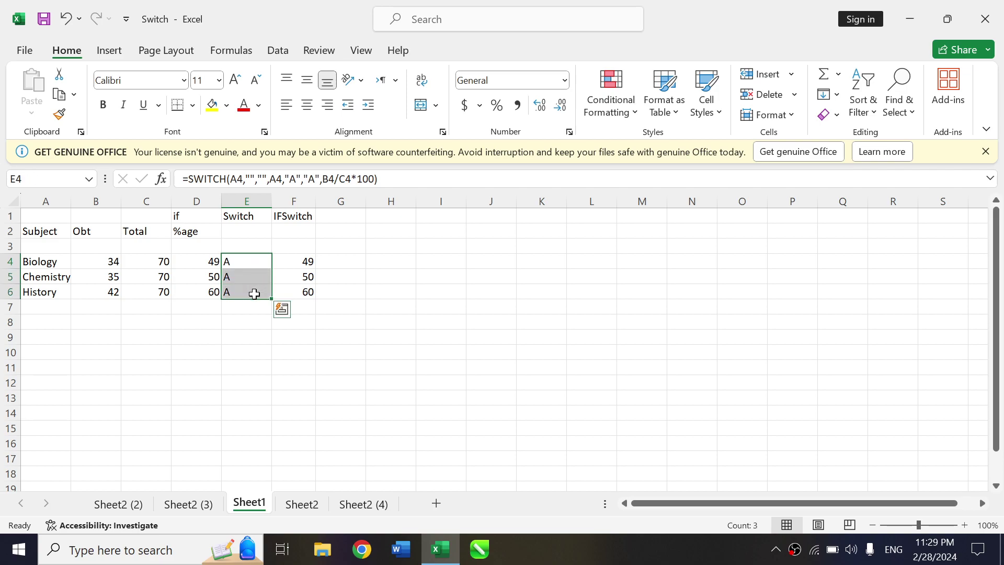
pyautogui.click(252, 261)
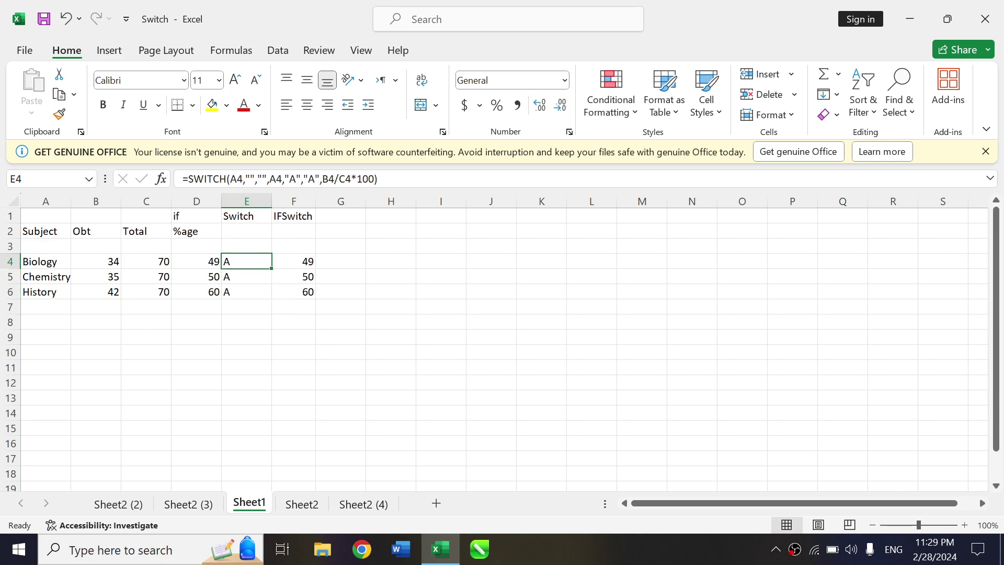
pyautogui.click(241, 183)
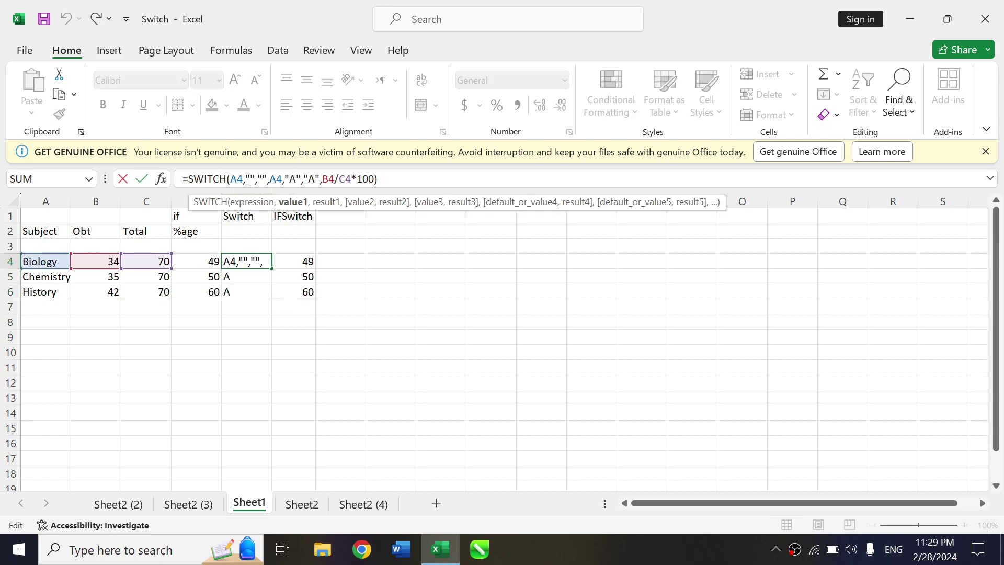
pyautogui.press('Right')
pyautogui.press('Right')
pyautogui.press('Right')
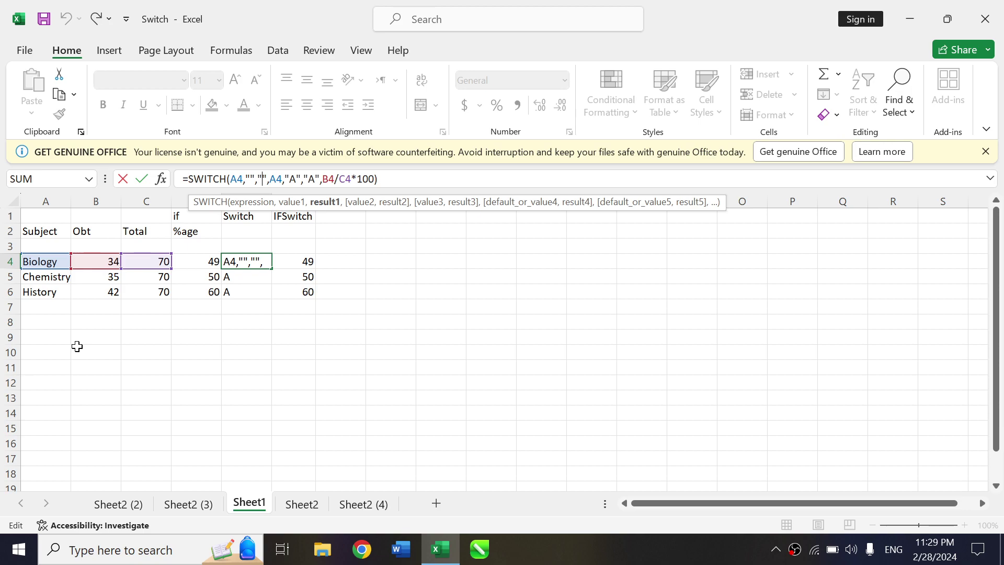
pyautogui.press('Tab')
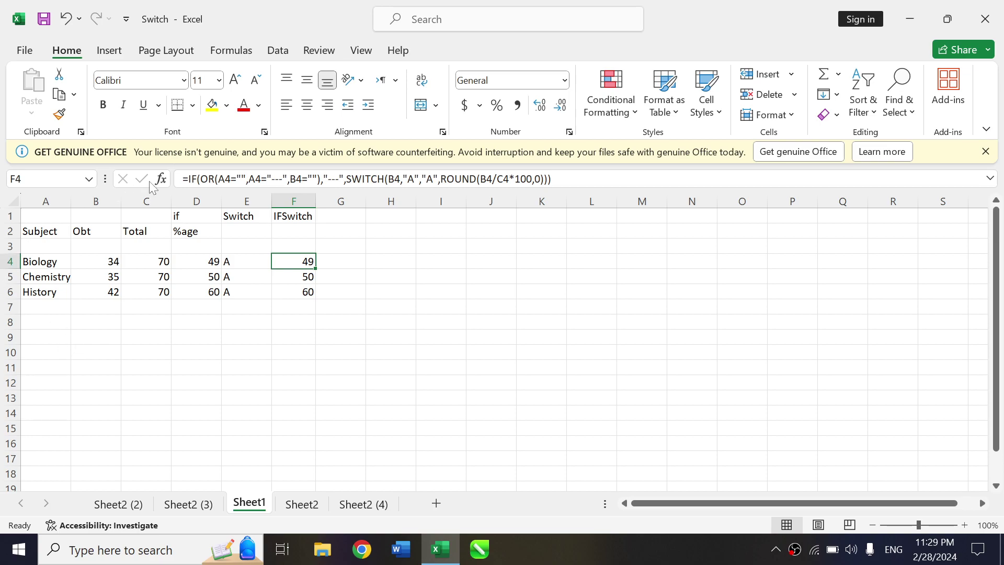
# Step: Examine the combined IF, OR and SWITCH formula in F4 argument by argument, from the A4 tests to the ROUND default
pyautogui.click(49, 263)
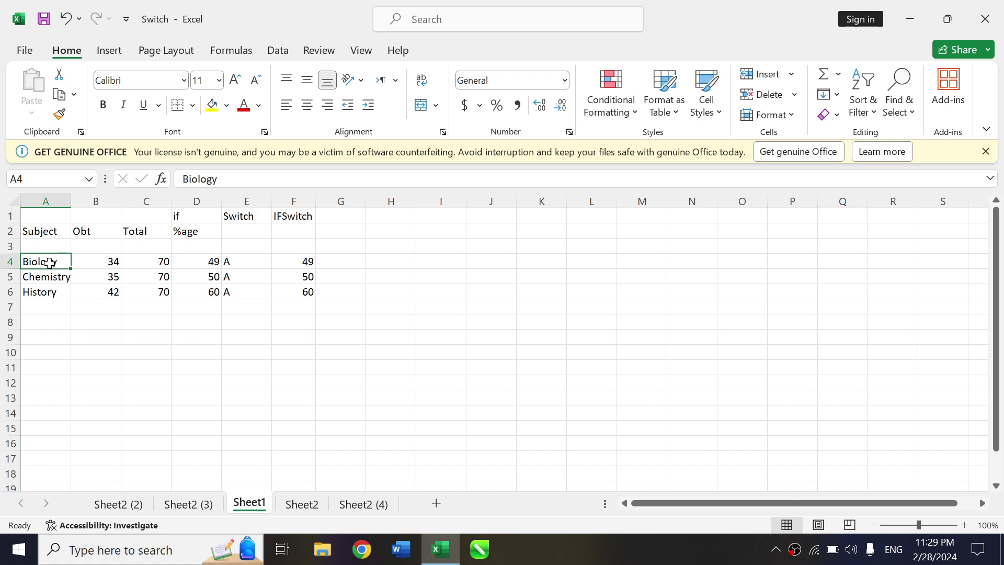
pyautogui.click(292, 260)
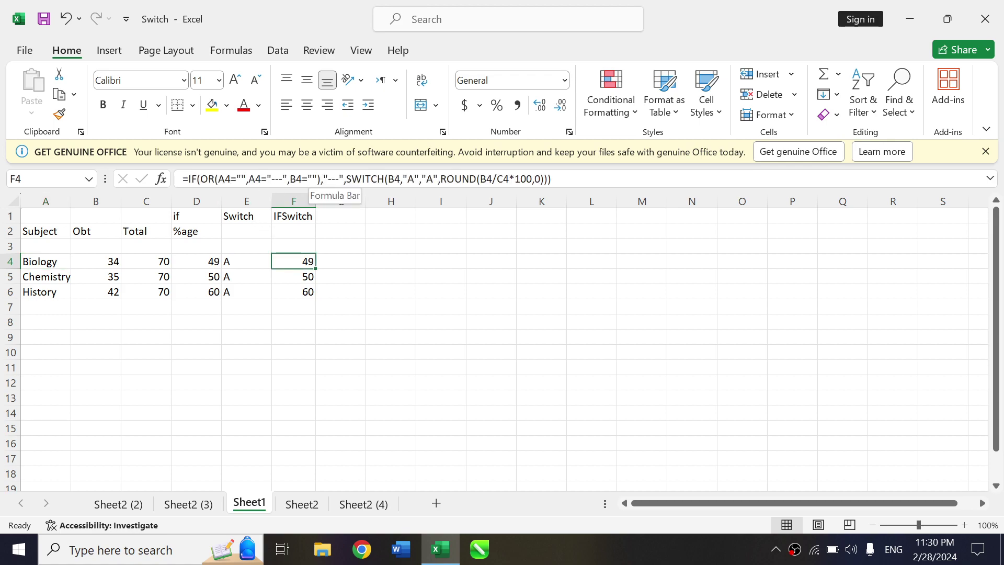
pyautogui.moveTo(189, 179); pyautogui.dragTo(241, 179)
pyautogui.click(242, 179)
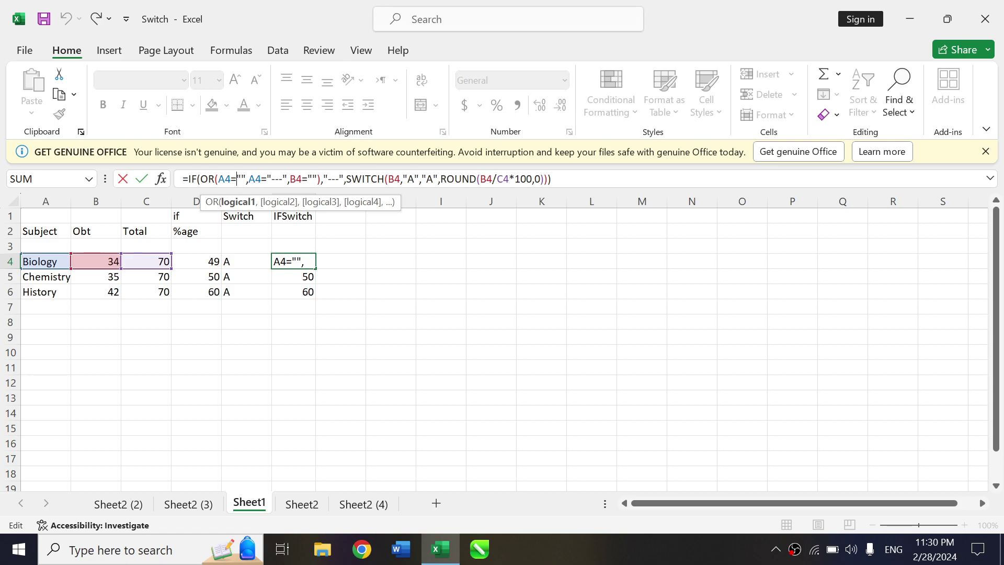
pyautogui.click(261, 179)
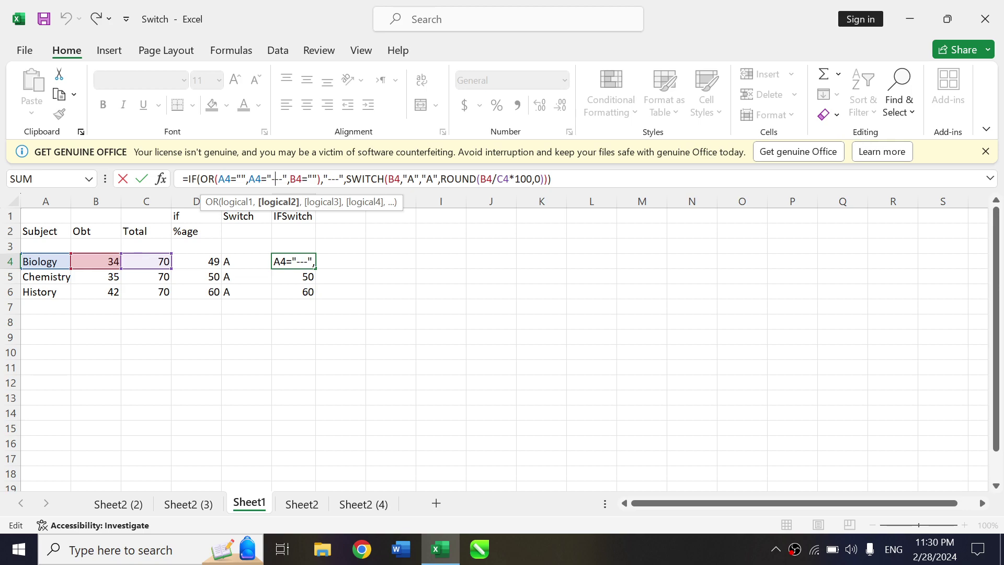
pyautogui.click(336, 179)
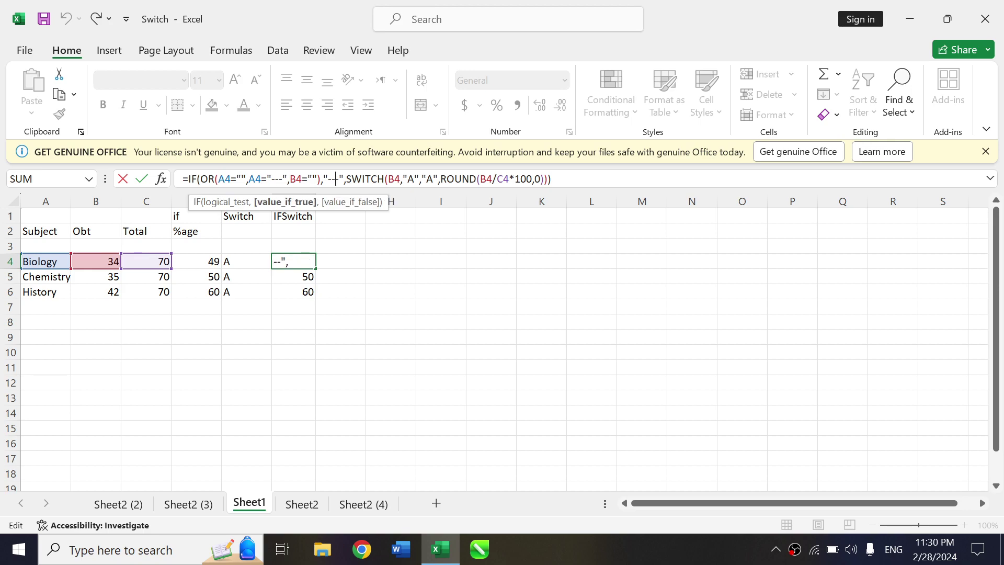
pyautogui.click(348, 179)
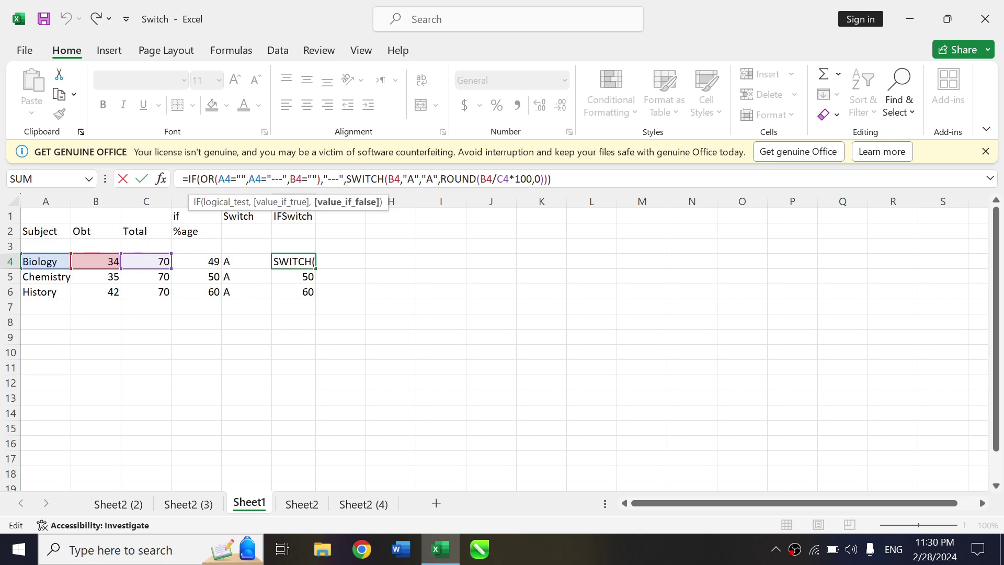
pyautogui.click(392, 179)
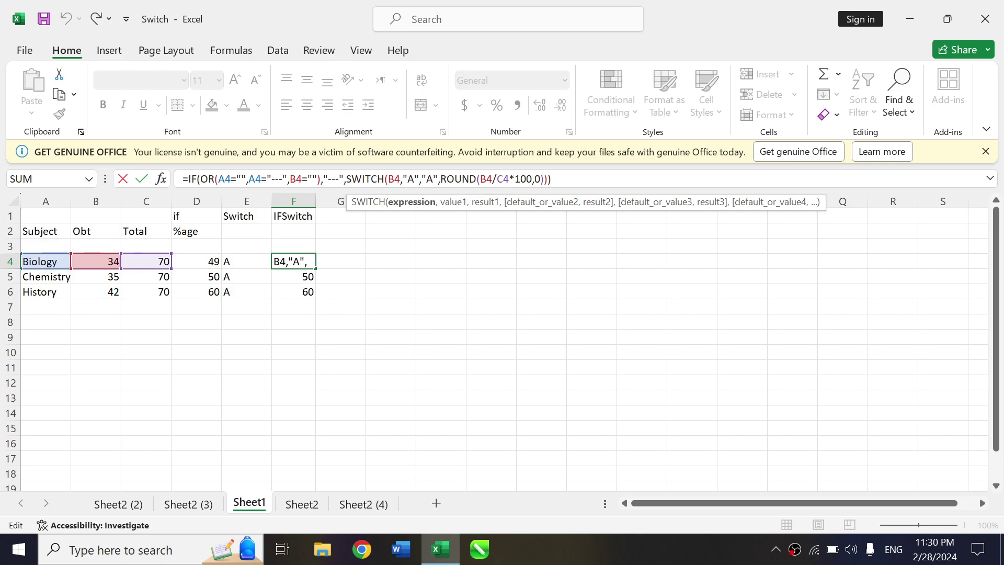
pyautogui.click(538, 178)
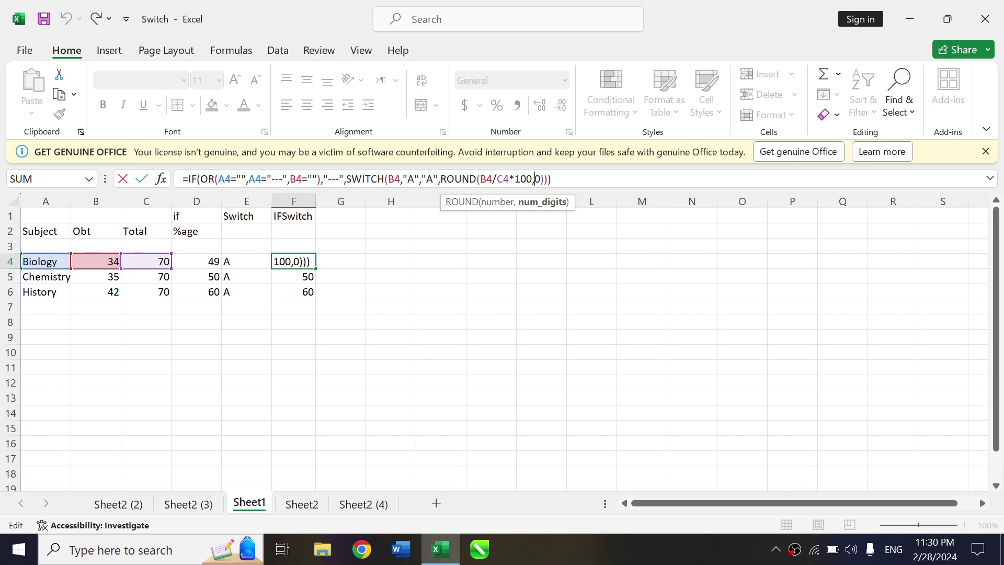
pyautogui.hotkey('shift', 'Return')
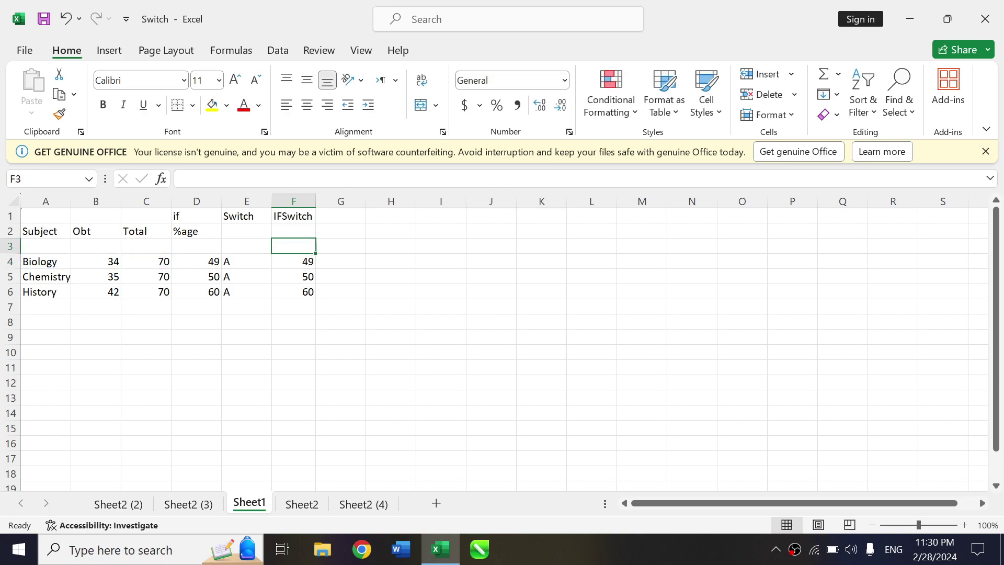
# Step: Fill the combined IF and SWITCH formula from F4 down to F6
pyautogui.click(312, 260)
pyautogui.moveTo(316, 269); pyautogui.dragTo(316, 294)
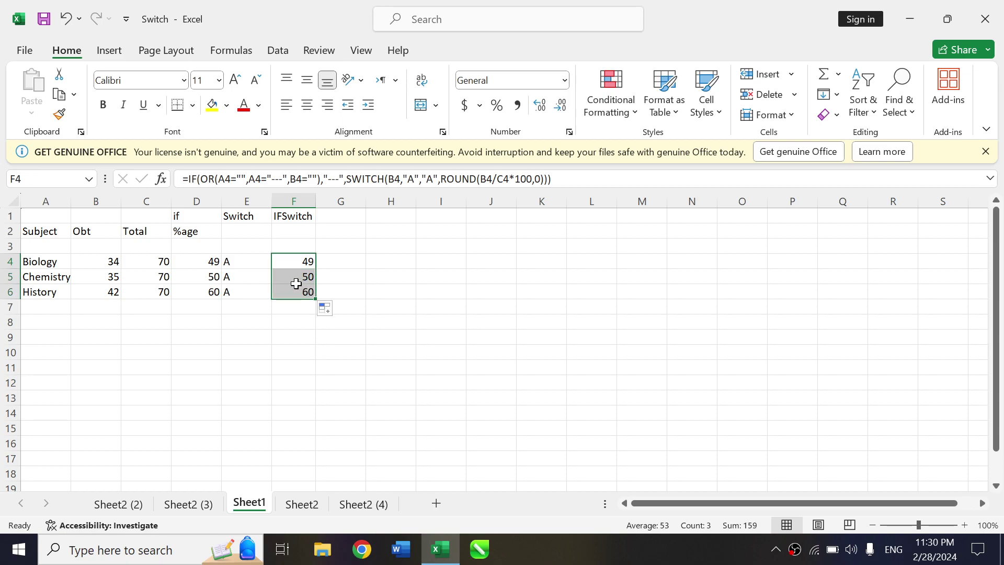
# Step: Compare the IF percentages in D4:D6 with the combined IF and SWITCH results in F4:F6, and check the formula in E4
pyautogui.click(292, 279)
pyautogui.moveTo(205, 262); pyautogui.dragTo(208, 289)
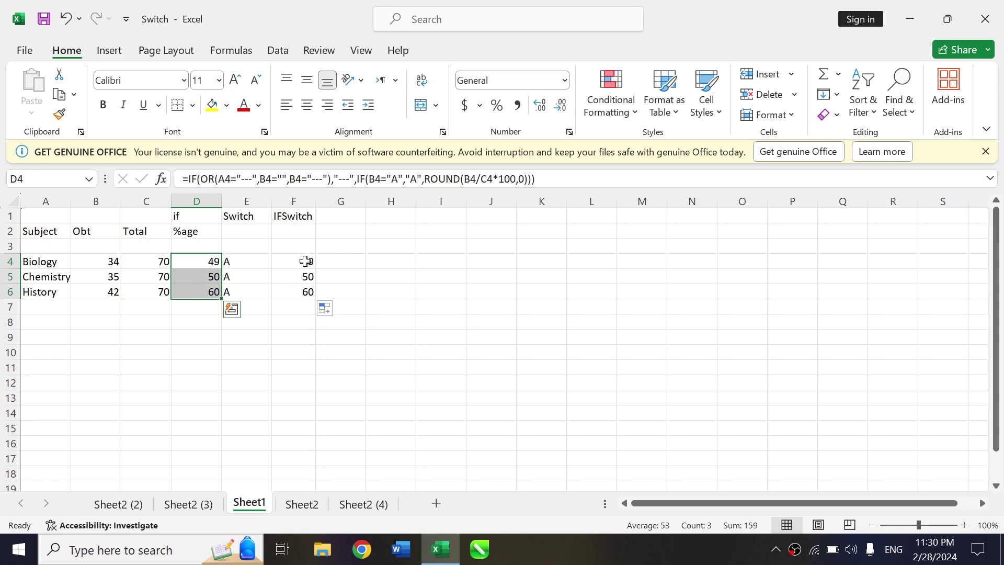
pyautogui.moveTo(303, 261); pyautogui.dragTo(304, 301)
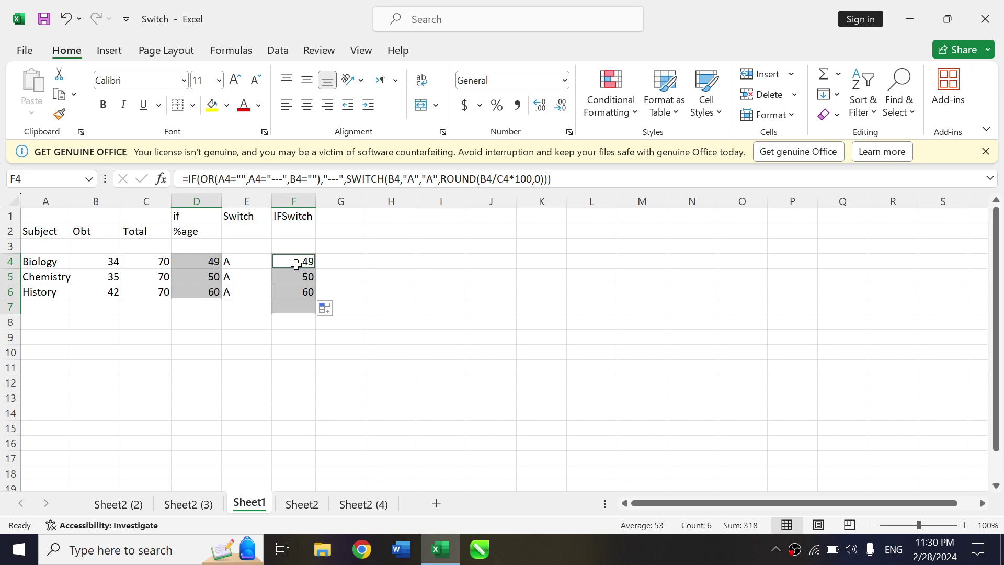
pyautogui.click(210, 261)
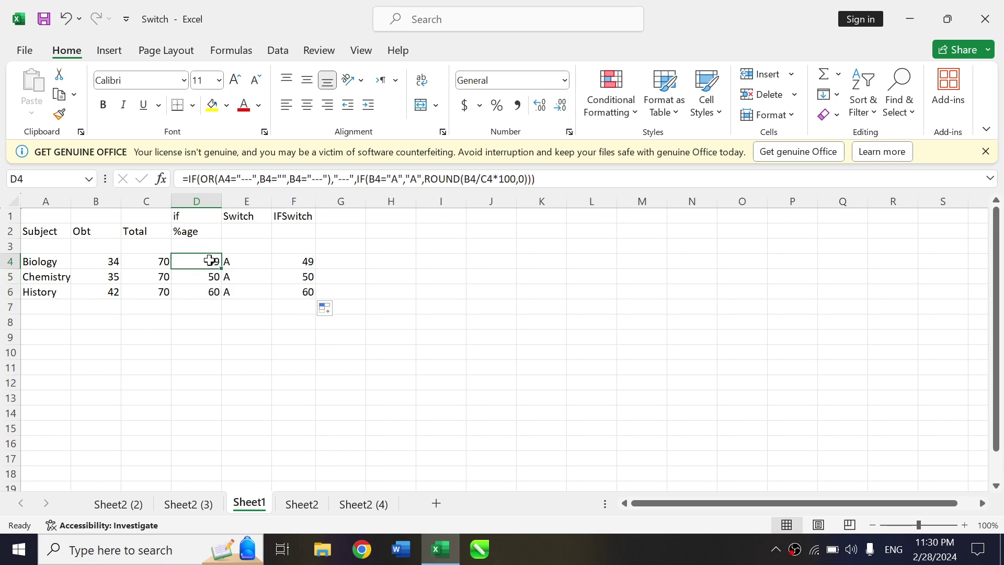
pyautogui.click(312, 261)
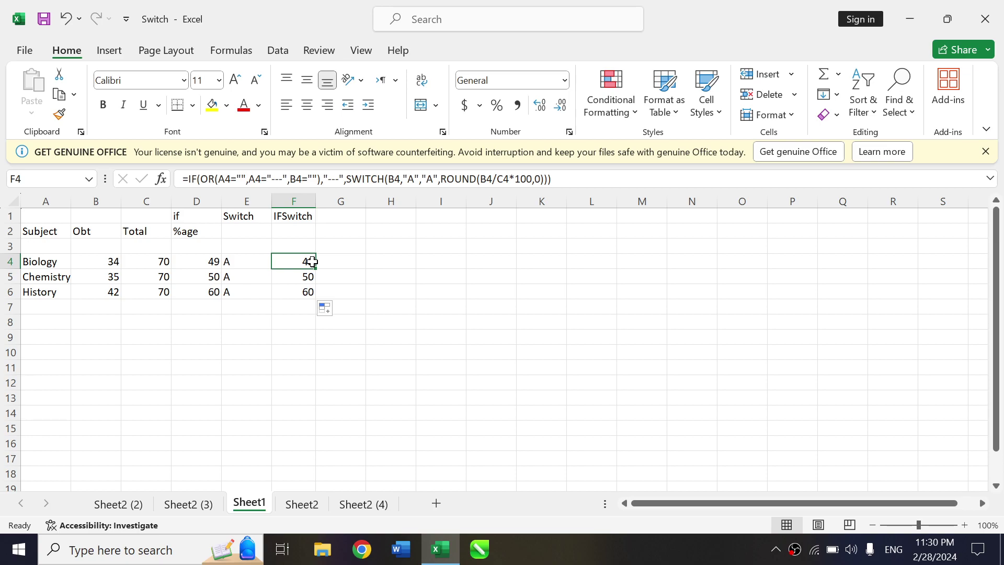
pyautogui.click(259, 257)
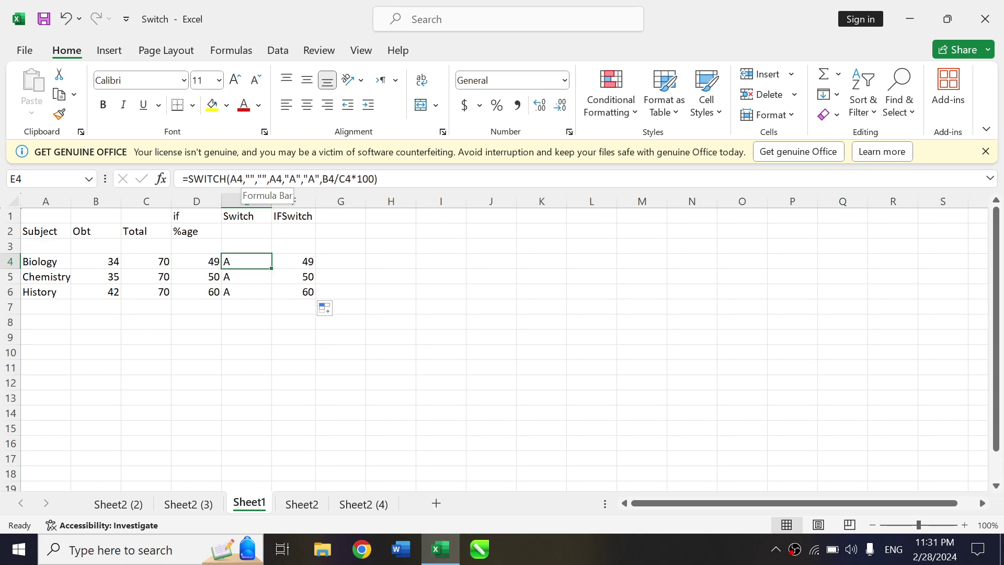
# Step: On Sheet2, compare the IF result formula in K3 with the SWITCH formula in L3 and look through the results below
pyautogui.click(304, 503)
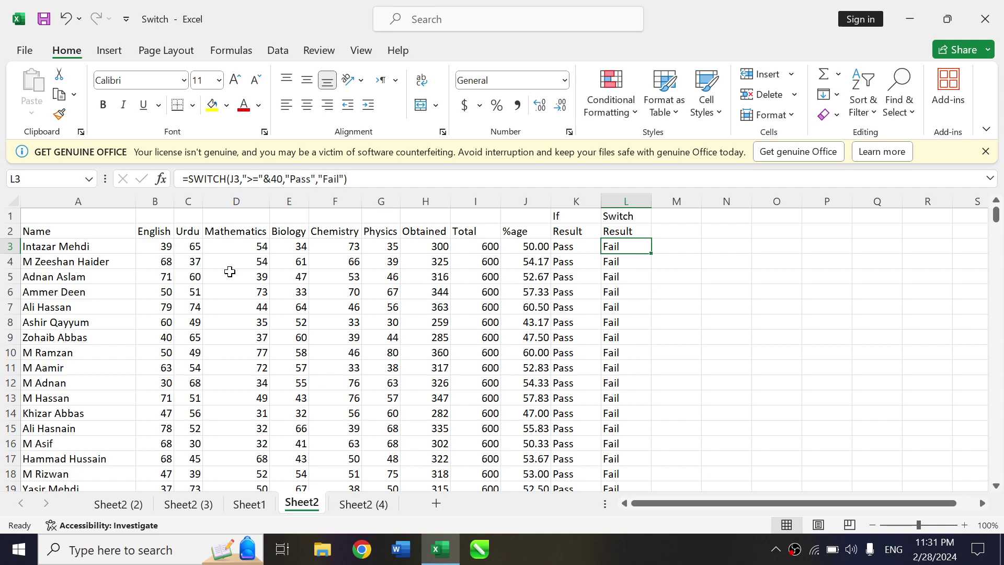
pyautogui.press('Left')
pyautogui.press('Left')
pyautogui.press('Right')
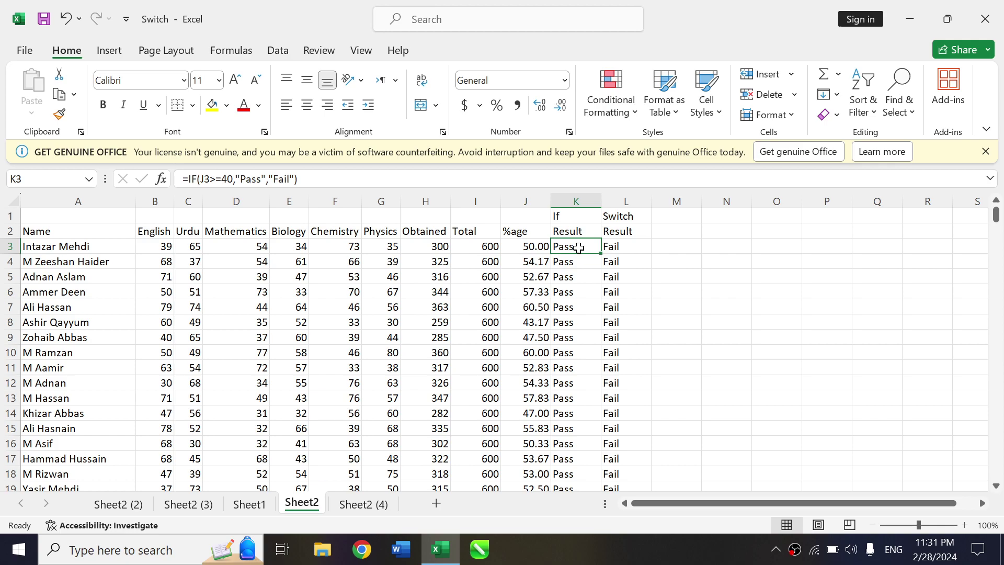
pyautogui.click(621, 249)
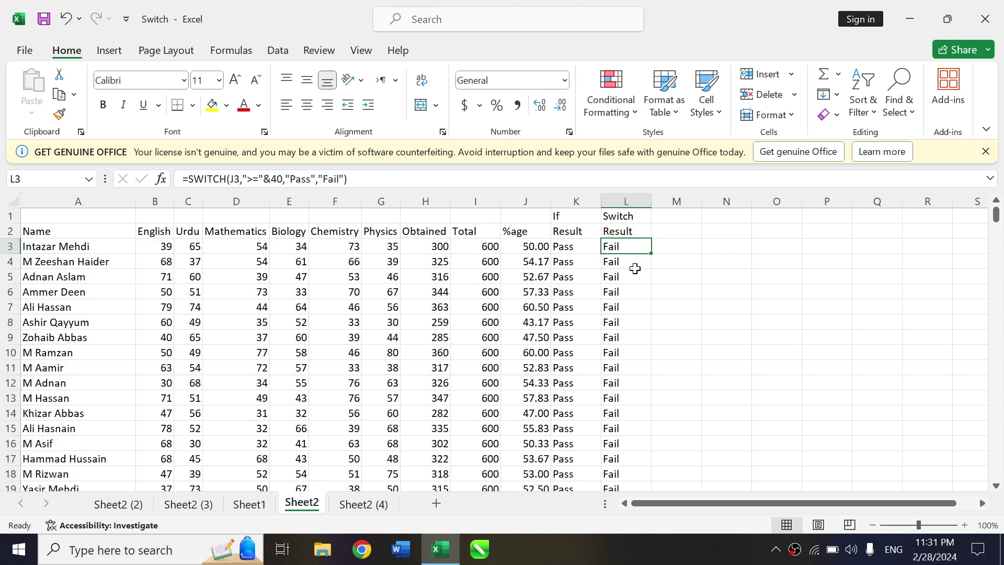
pyautogui.click(620, 277)
pyautogui.scroll(-15, 620, 277)
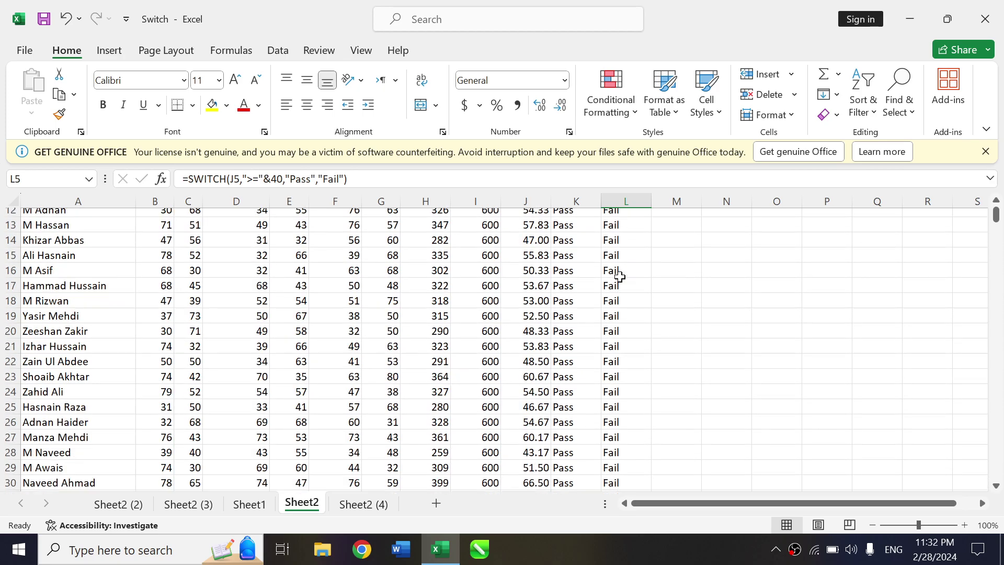
pyautogui.scroll(4, 620, 277)
pyautogui.scroll(11, 620, 277)
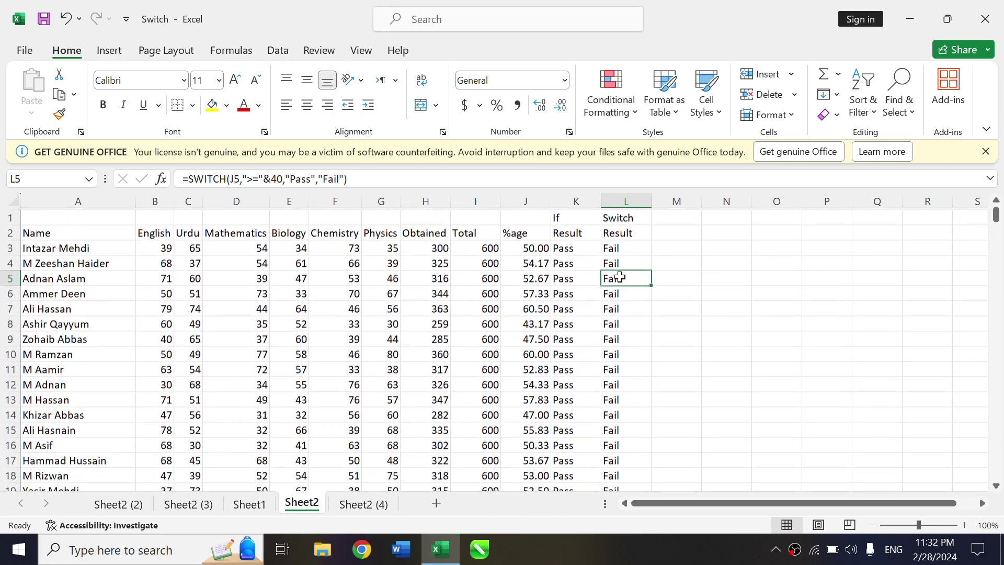
pyautogui.click(624, 247)
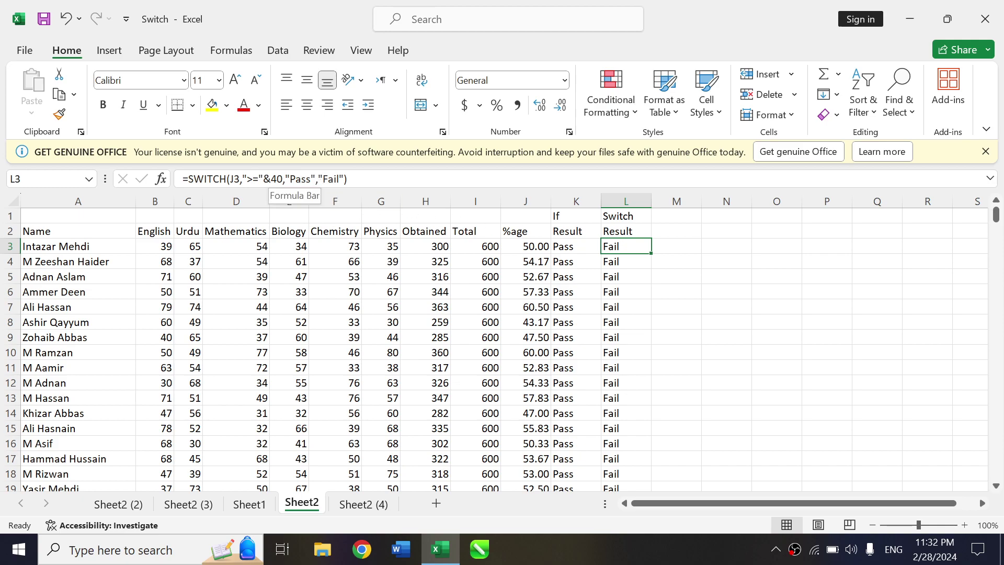
# Step: Remove the ">="& operator from the SWITCH formula in L3 so it reads =SWITCH(J3,40,"Pass","Fail"), and check L3 and K3
pyautogui.click(269, 179)
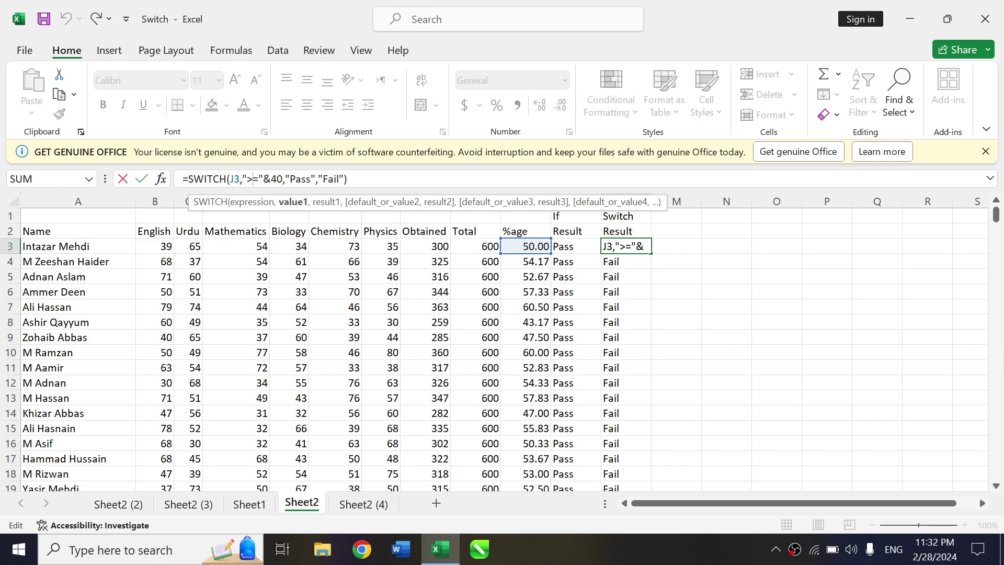
pyautogui.moveTo(242, 179); pyautogui.dragTo(271, 179)
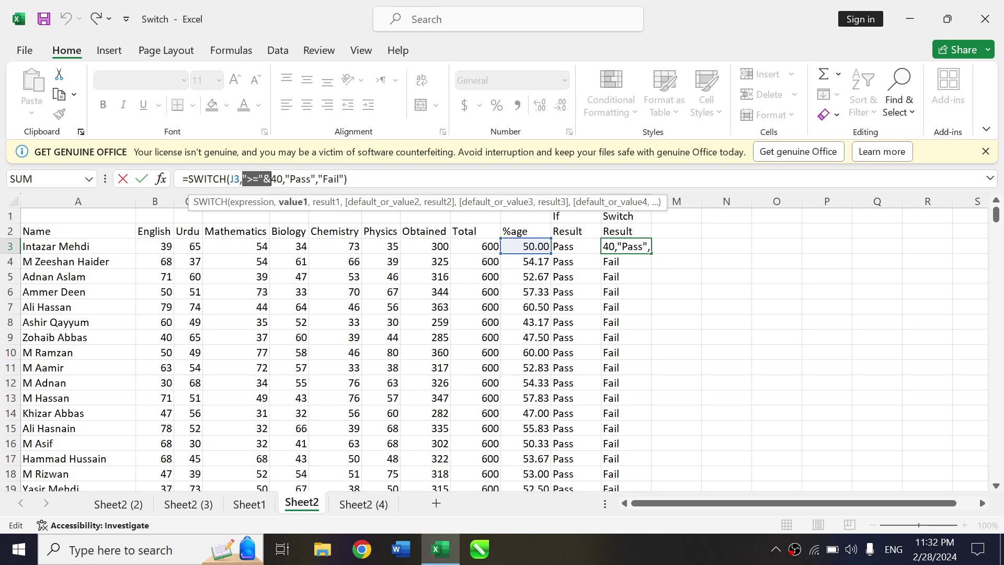
pyautogui.press('BackSpace')
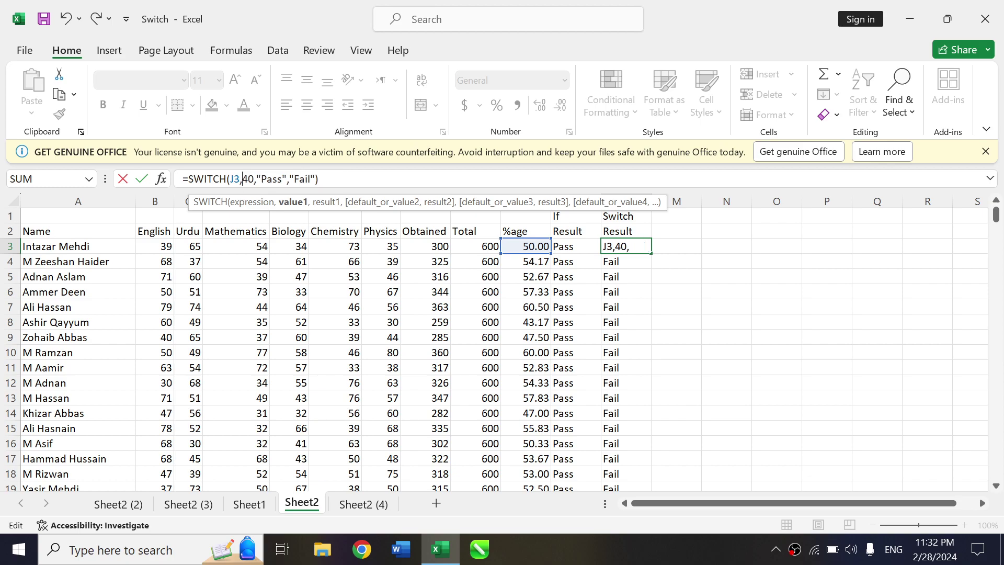
pyautogui.press('Return')
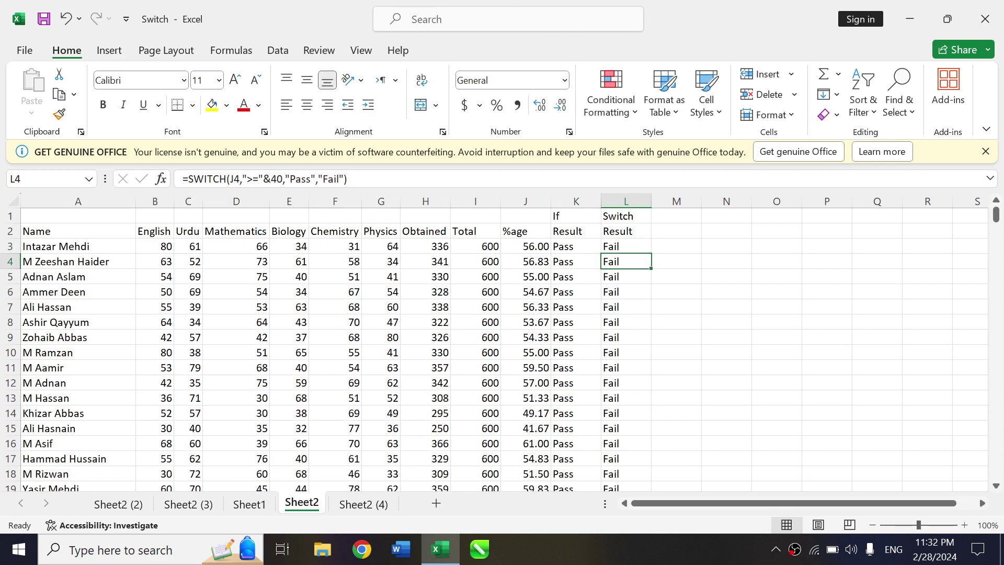
pyautogui.click(625, 246)
pyautogui.click(576, 246)
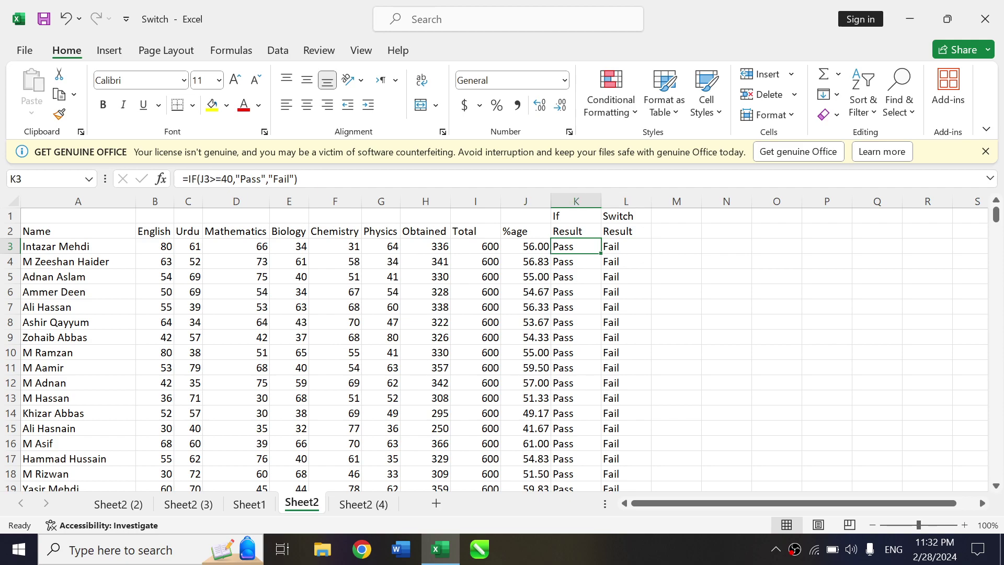
# Step: Replace the percentage formula in J3 with the value 40
pyautogui.click(526, 246)
pyautogui.press('F2')
pyautogui.press('Escape')
pyautogui.write('40')
pyautogui.press('Return')
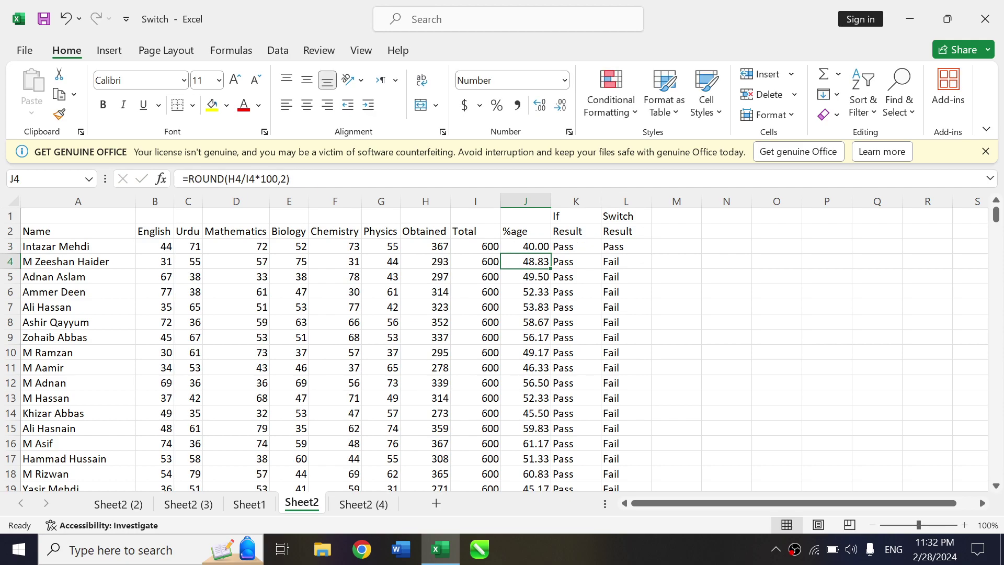
# Step: Compare the IF and SWITCH results in K3 and L3 for the percentage in J3, and undo the J3 entry
pyautogui.click(526, 246)
pyautogui.click(525, 261)
pyautogui.click(526, 246)
pyautogui.click(576, 246)
pyautogui.click(626, 246)
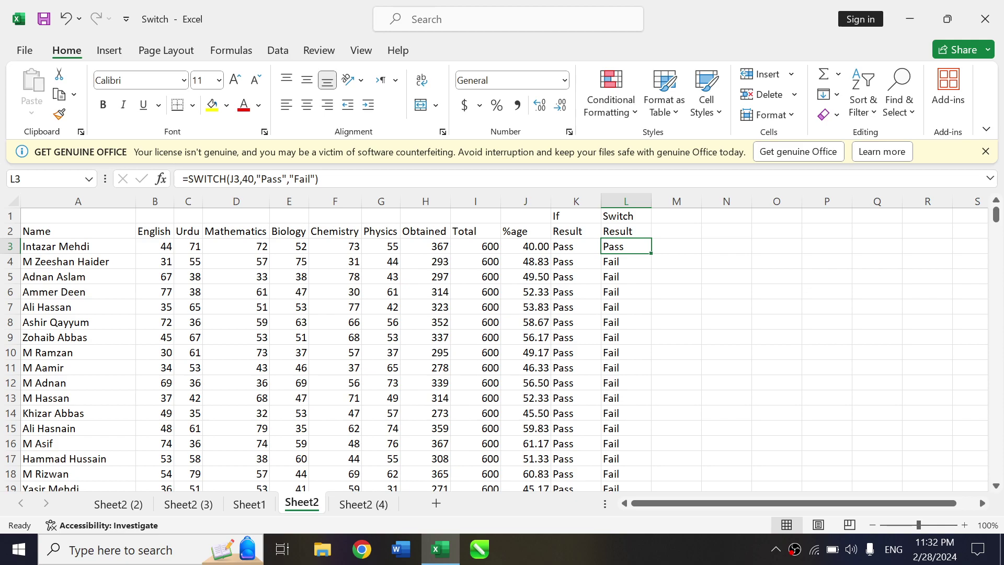
pyautogui.hotkey('ctrl', 'z')
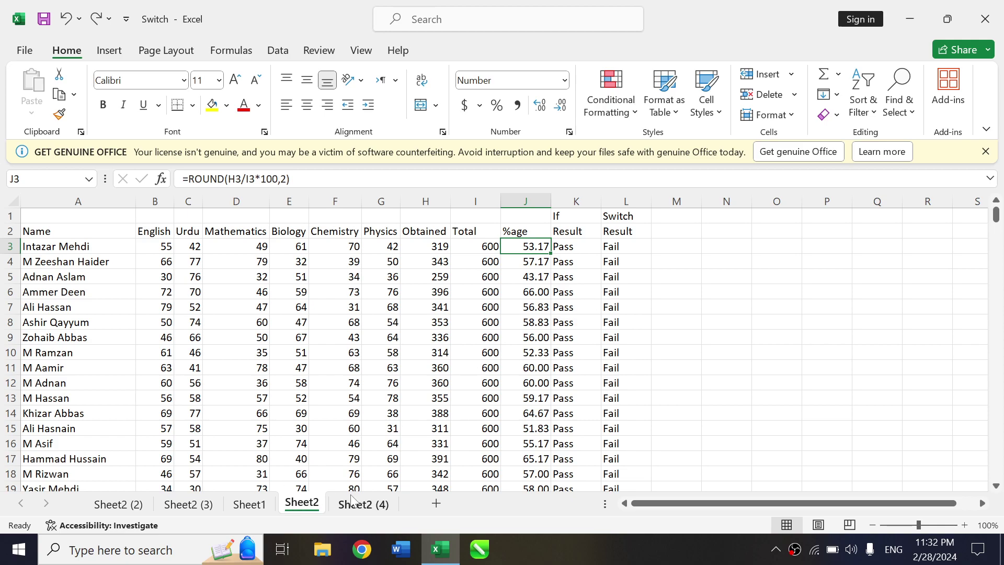
# Step: View the SWITCH grades formula in M3 of Sheet2 (4) and the commission formula on Sheet2 (3)
pyautogui.click(368, 507)
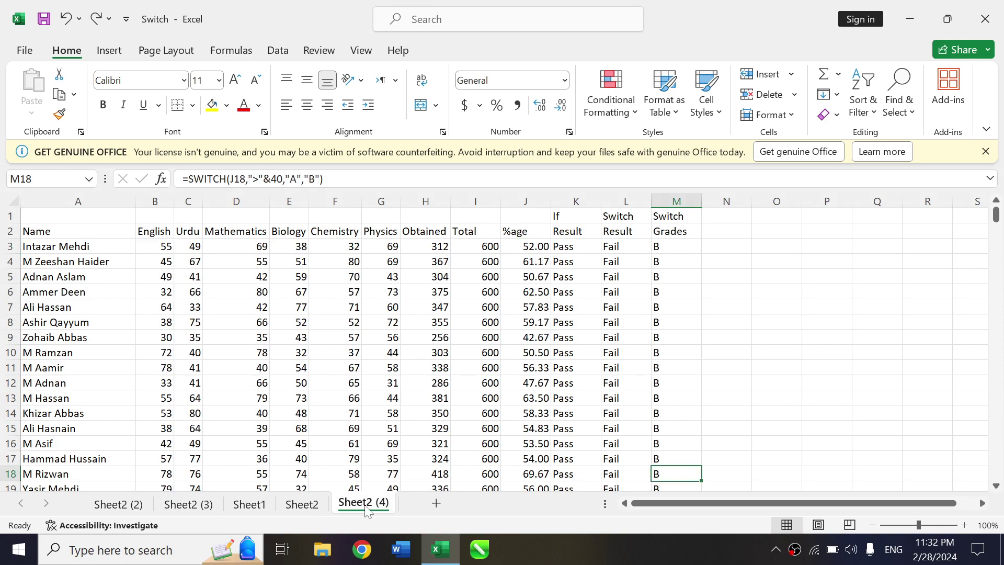
pyautogui.click(667, 248)
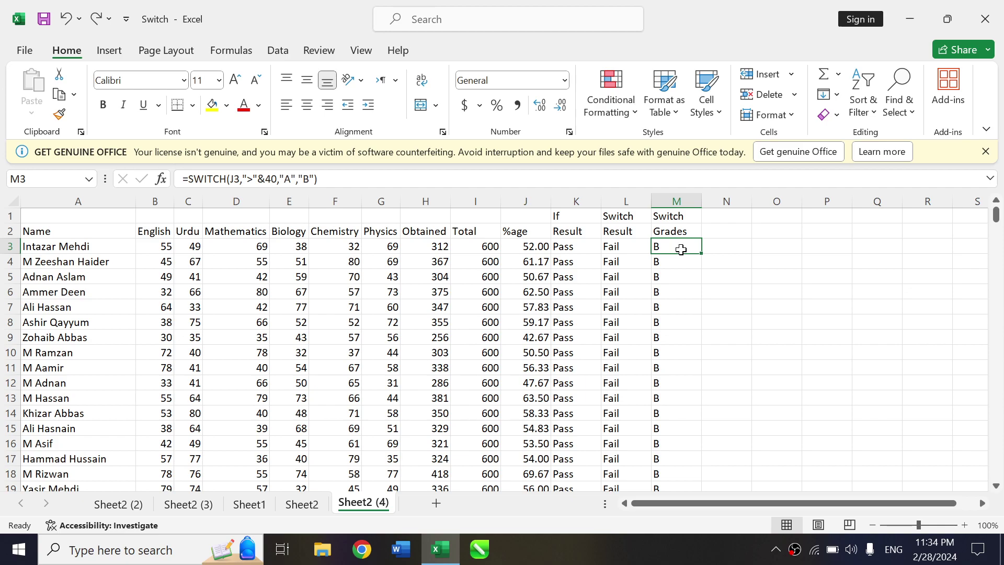
pyautogui.click(180, 505)
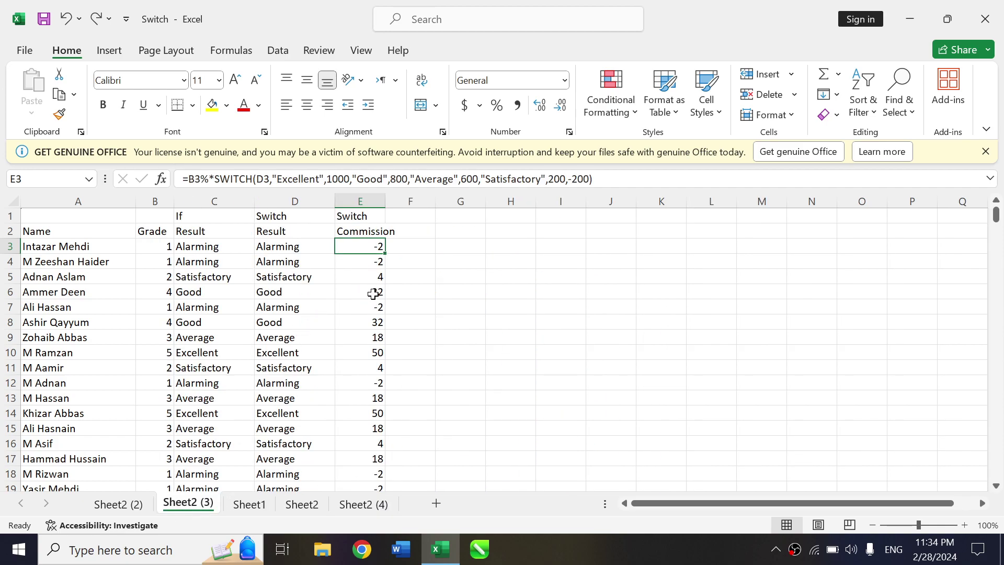
# Step: On Sheet1, examine the IF and OR part preceding SWITCH in the F4 formula, and leave the formula as it is
pyautogui.click(250, 505)
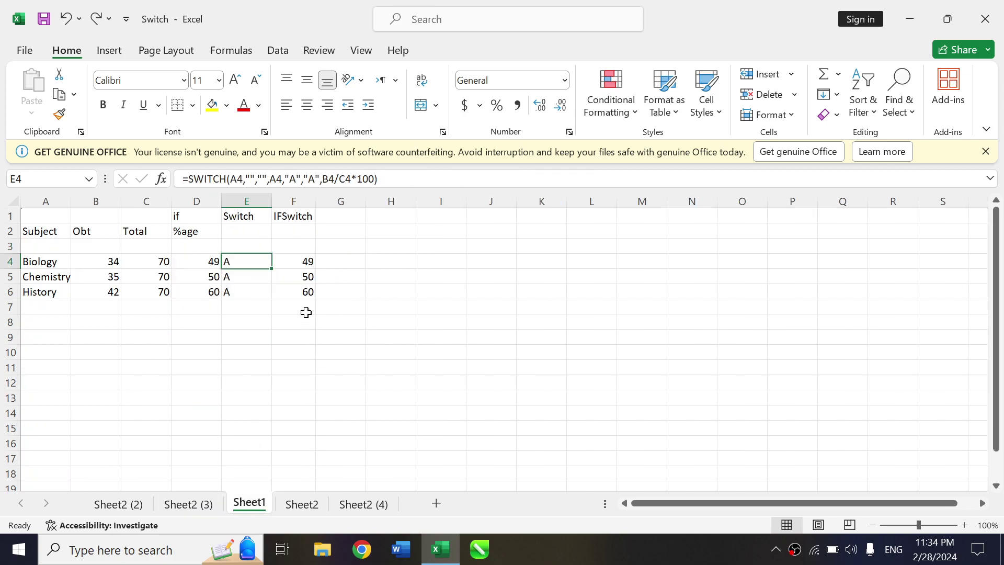
pyautogui.click(308, 264)
pyautogui.moveTo(189, 178); pyautogui.dragTo(345, 187)
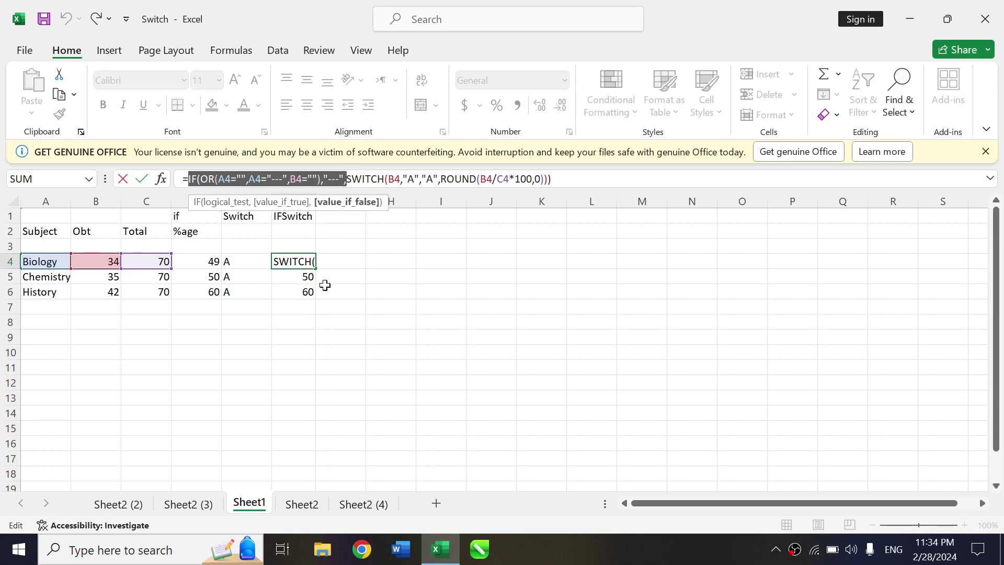
pyautogui.press('Return')
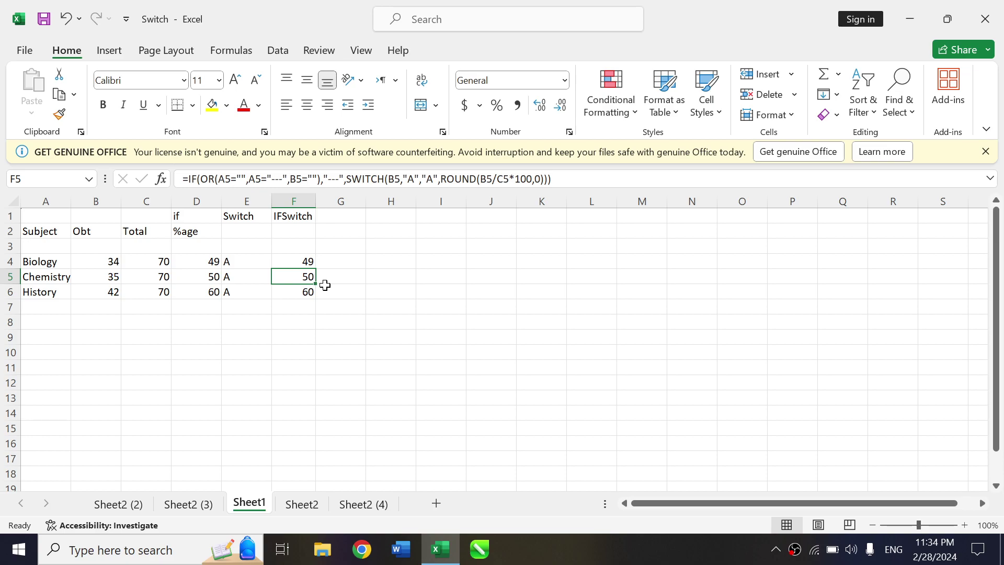